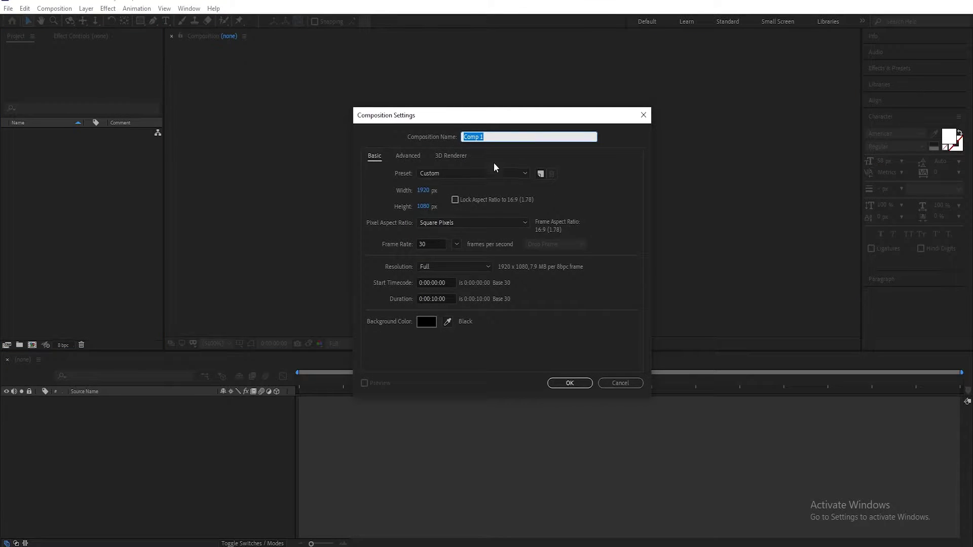
# - Create a composition named "Signature animmation" at 1920 x 1080 px, 30 fps, with a duration of 0:00:05:00
pyautogui.write('Signature an')
pyautogui.click(431, 191)
pyautogui.click(430, 208)
pyautogui.click(424, 244)
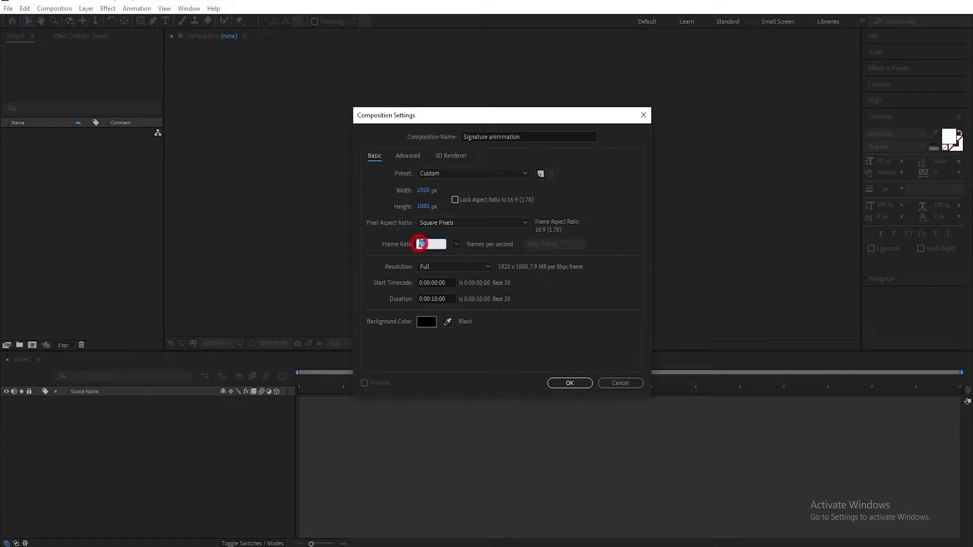
pyautogui.click(435, 299)
pyautogui.press('BackSpace')
pyautogui.press('BackSpace')
pyautogui.write('5')
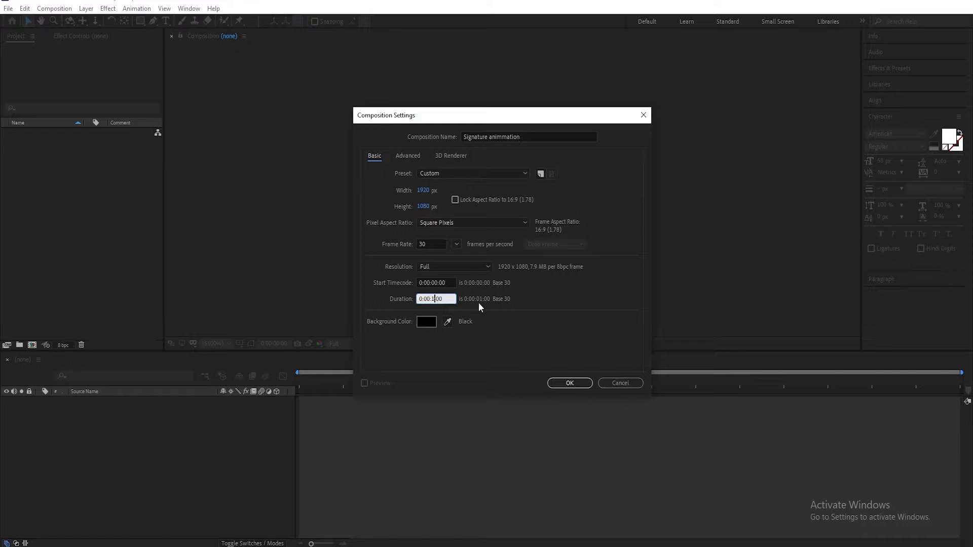
pyautogui.click(582, 383)
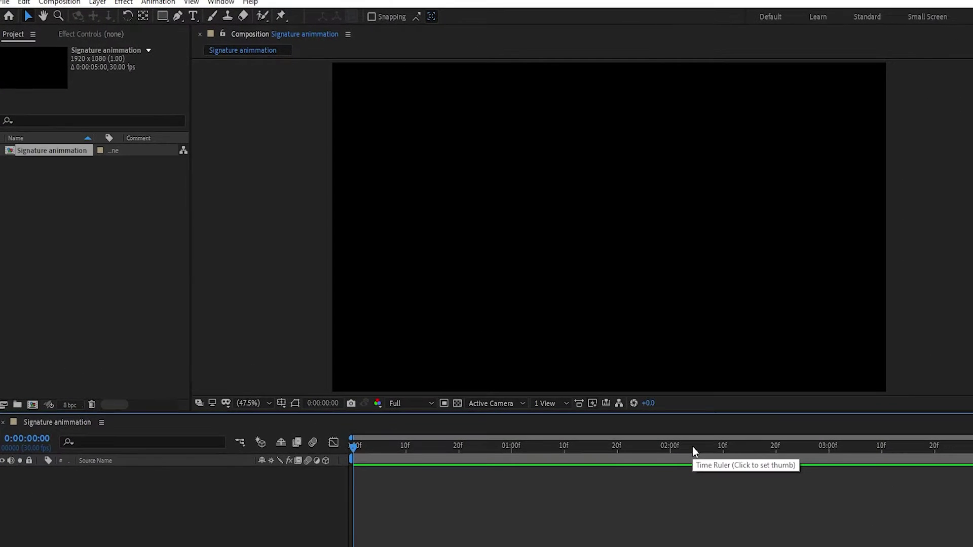
# - Add a text layer reading "Signature" near the middle of the composition
pyautogui.click(192, 16)
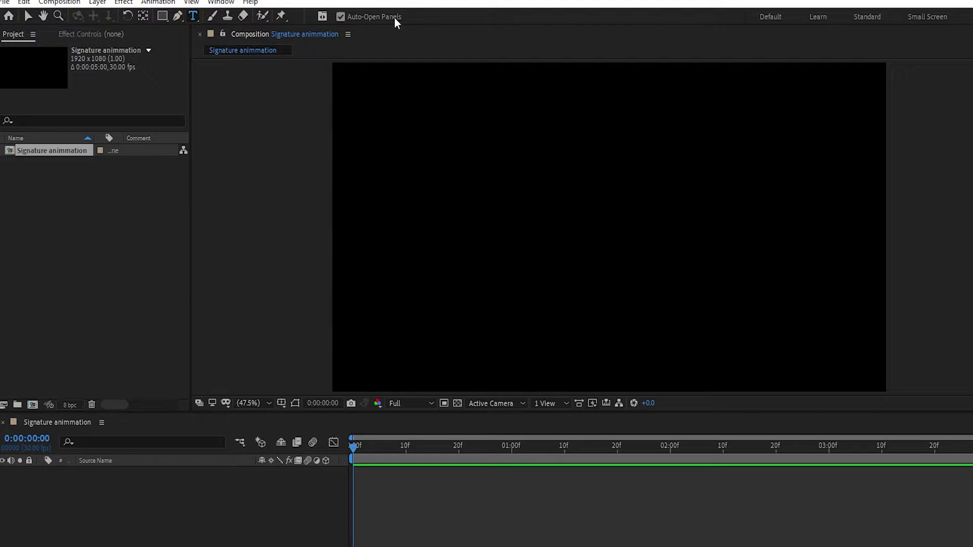
pyautogui.click(558, 237)
pyautogui.write('Si')
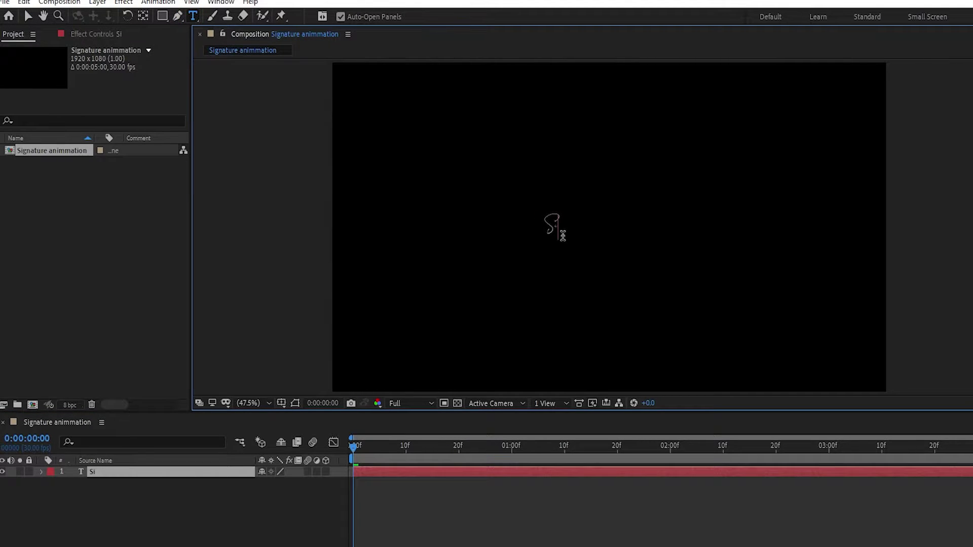
pyautogui.write('gnature')
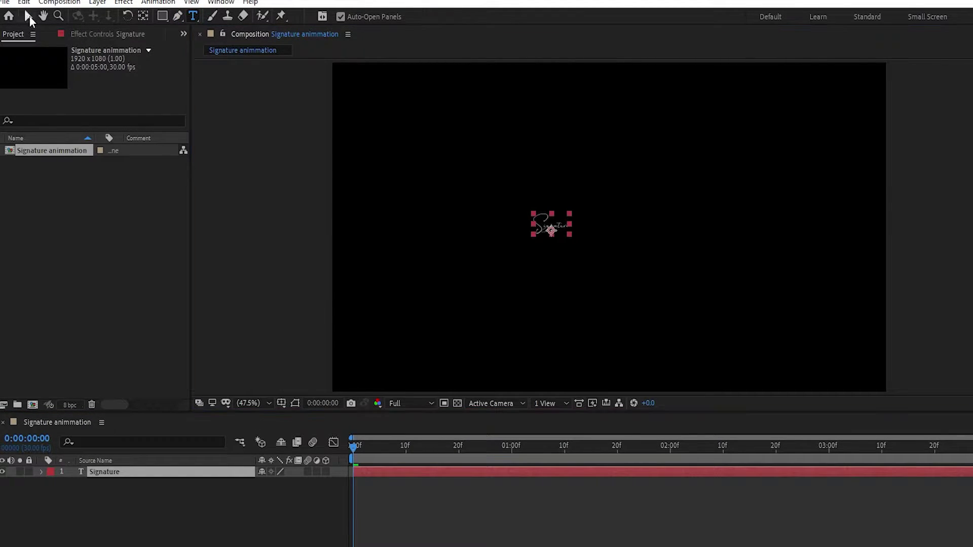
# - Enlarge the Signature text to a font size of 359 px
pyautogui.click(28, 16)
pyautogui.moveTo(865, 184)
pyautogui.mouseDown()
pyautogui.moveTo(919, 177)
pyautogui.moveTo(968, 150)
pyautogui.mouseUp()
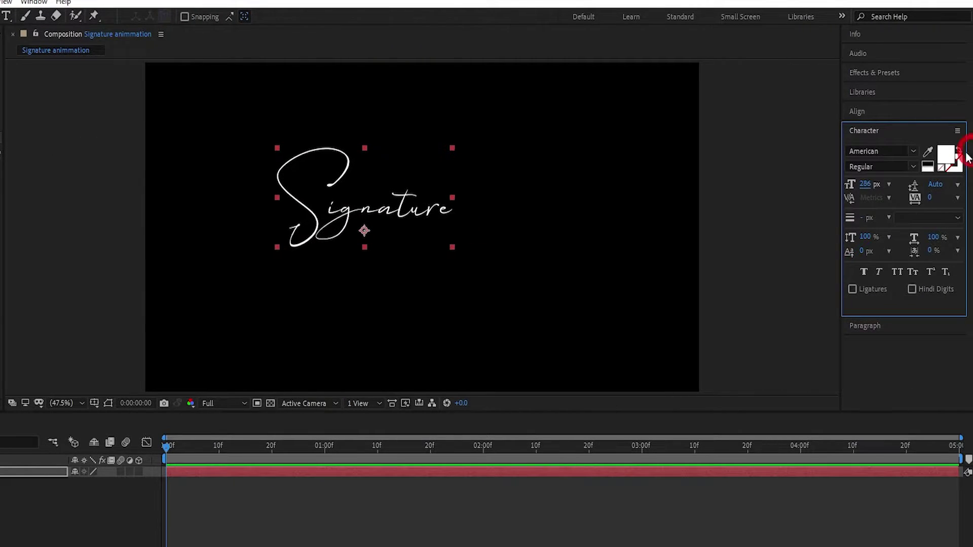
pyautogui.moveTo(863, 192)
pyautogui.mouseDown()
pyautogui.moveTo(961, 175)
pyautogui.moveTo(907, 182)
pyautogui.mouseUp()
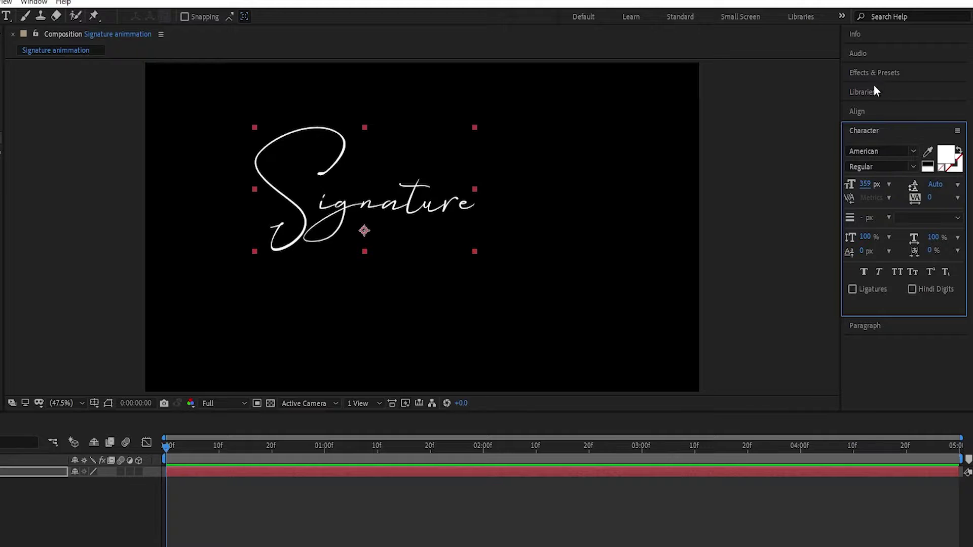
# - Align the Signature text to the horizontal and vertical centre of the composition
pyautogui.click(862, 110)
pyautogui.click(874, 144)
pyautogui.click(936, 144)
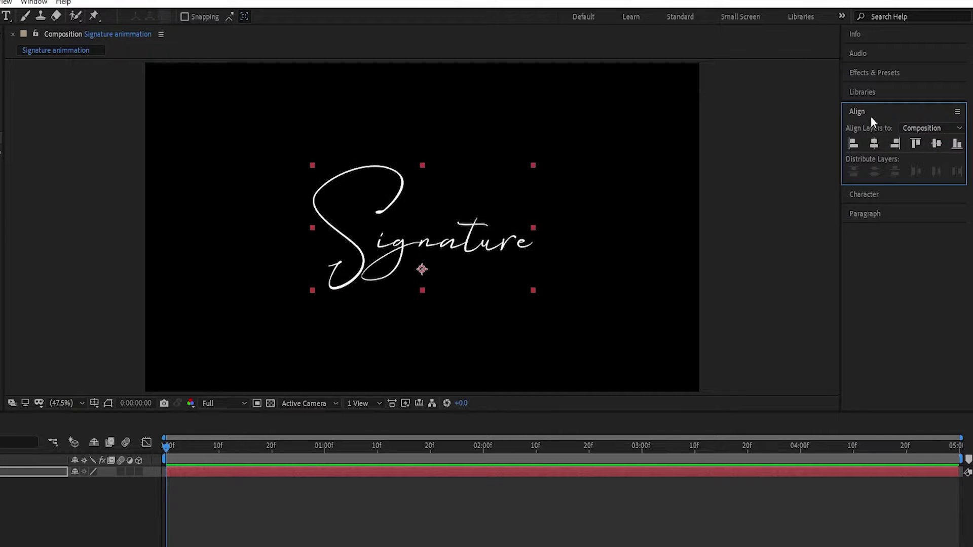
pyautogui.click(866, 112)
pyautogui.click(624, 197)
pyautogui.click(485, 246)
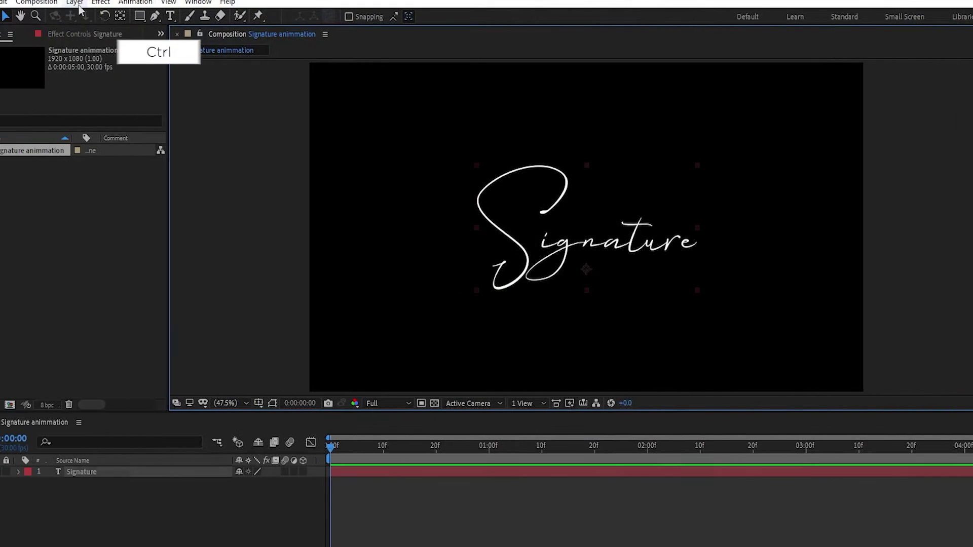
# - Centre the Signature layer's anchor point and rotate the text slightly counterclockwise so it slants upward
pyautogui.keyDown('ctrl'); pyautogui.doubleClick(121, 15); pyautogui.keyUp('ctrl')
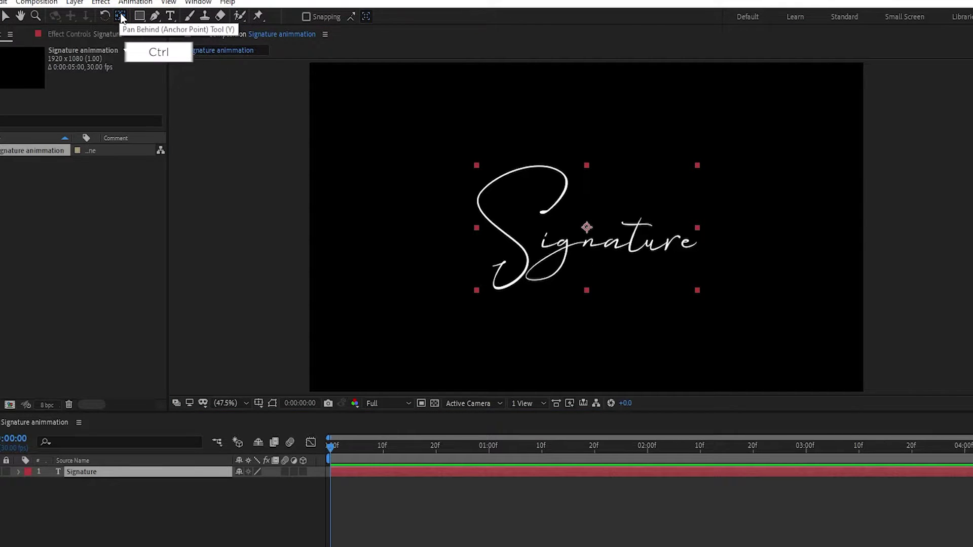
pyautogui.click(197, 93)
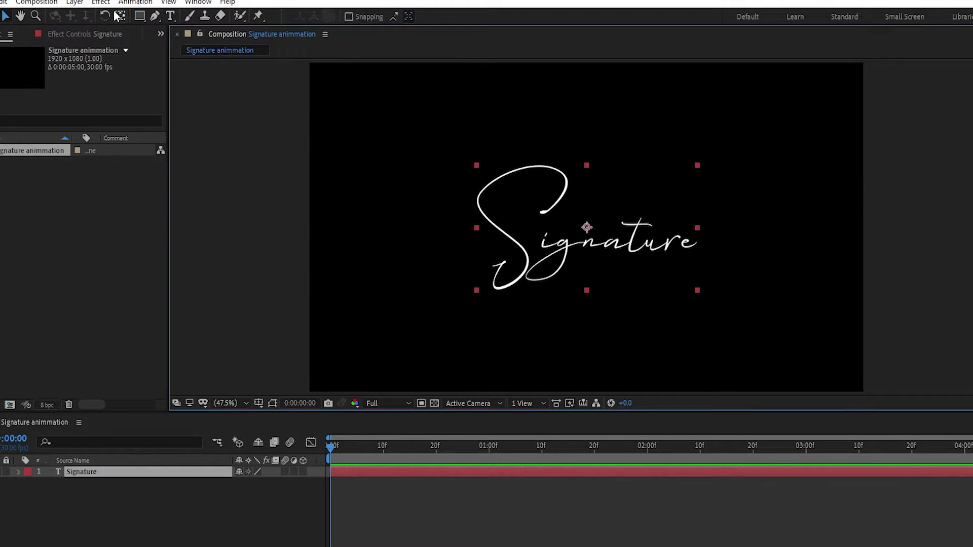
pyautogui.click(107, 13)
pyautogui.moveTo(587, 227); pyautogui.dragTo(586, 227)
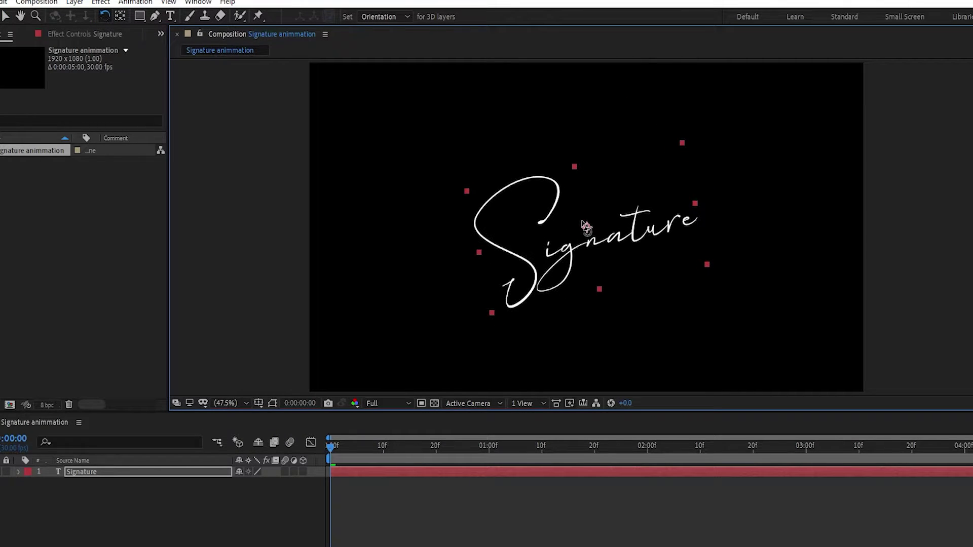
pyautogui.click(11, 19)
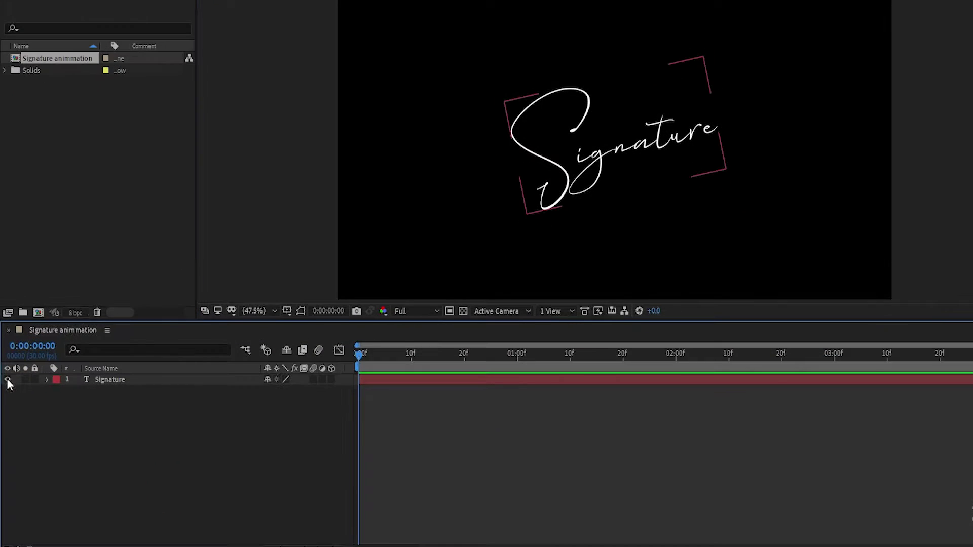
# - Hide the Signature layer and add a black 1920 x 1080 px solid named Saber
pyautogui.click(7, 380)
pyautogui.rightClick(28, 421)
pyautogui.moveTo(65, 308)
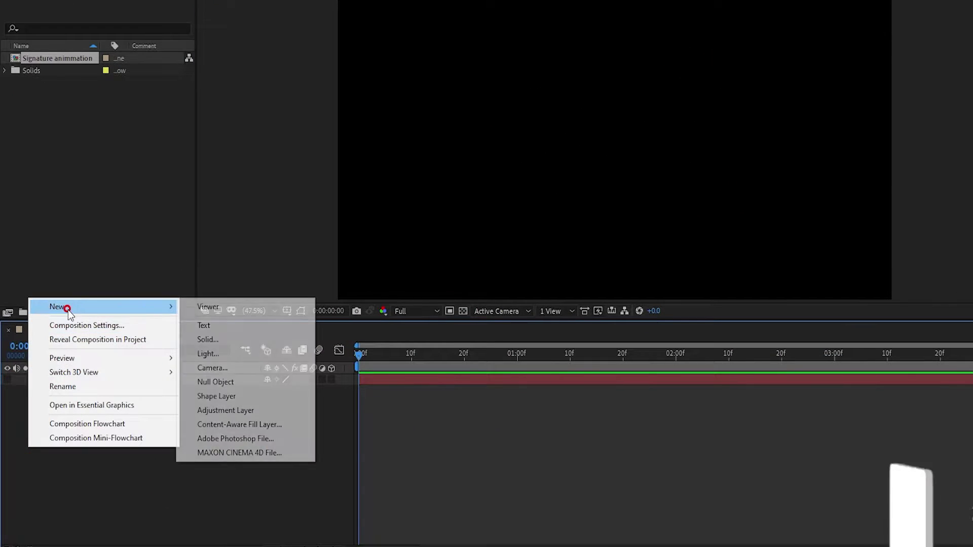
pyautogui.click(238, 338)
pyautogui.write('Sa')
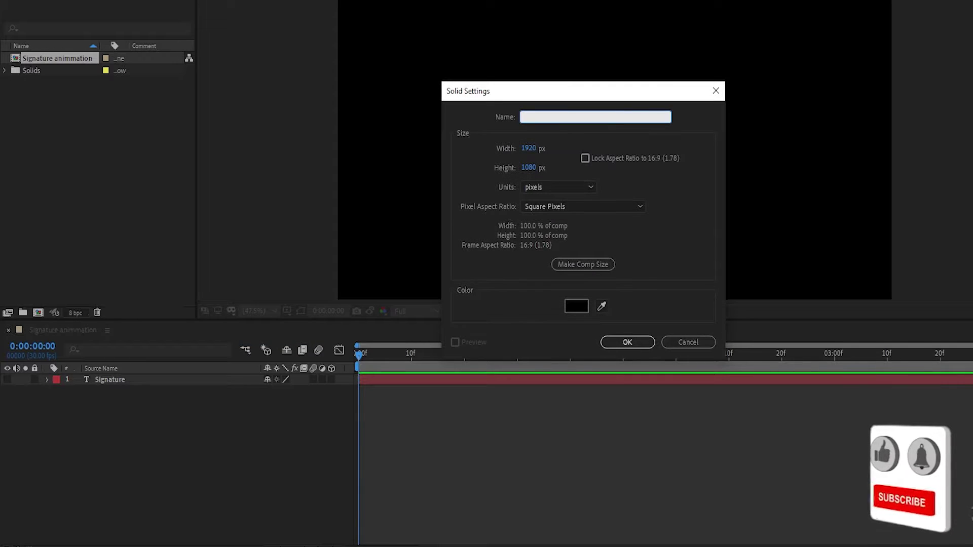
pyautogui.write('ber')
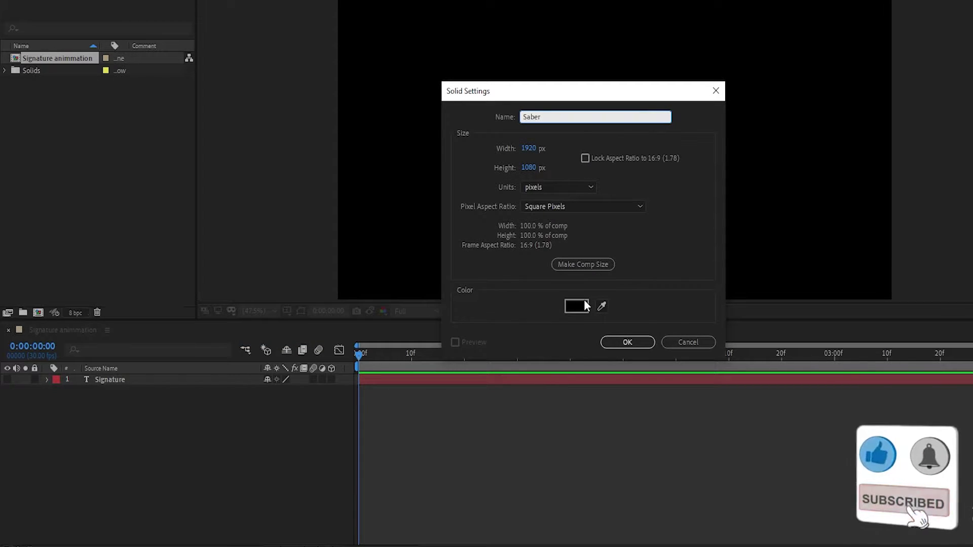
pyautogui.click(627, 343)
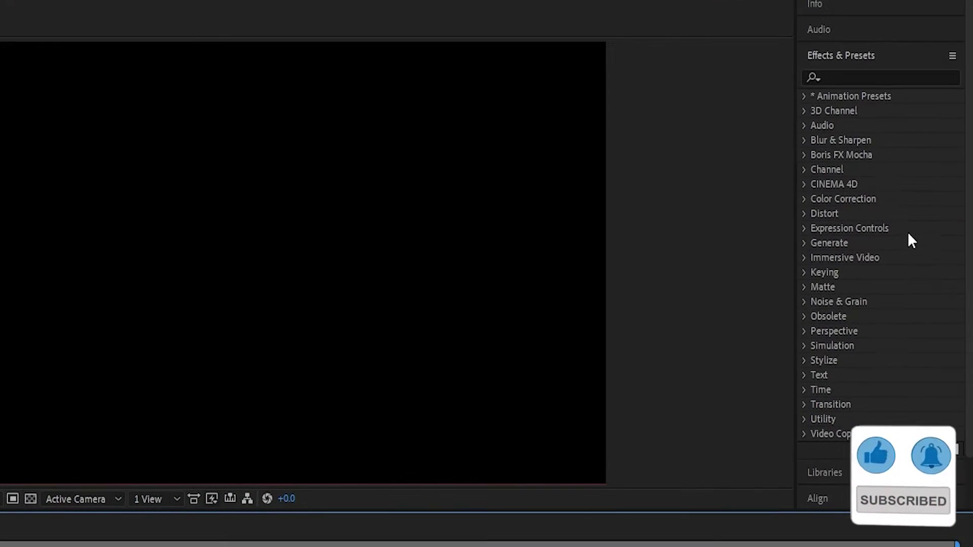
# - Find the Saber effect and apply it to the Saber solid
pyautogui.click(853, 76)
pyautogui.write('SAber')
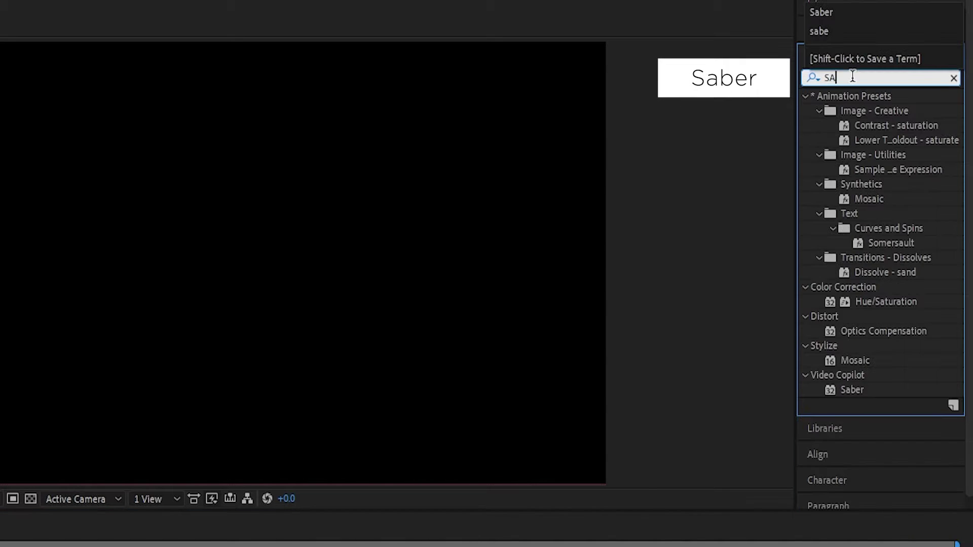
pyautogui.moveTo(871, 112); pyautogui.dragTo(152, 317)
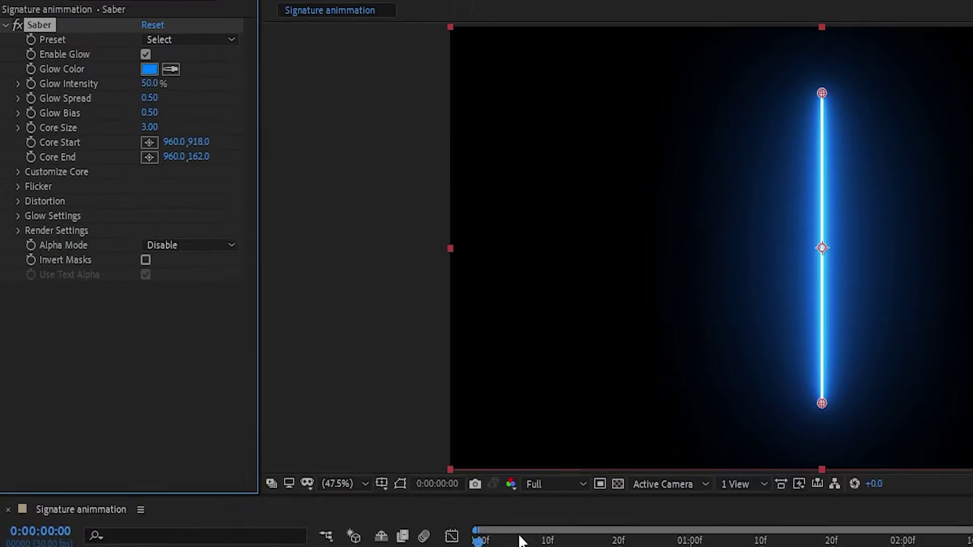
# - Set the Saber effect's Glow Intensity to 21% and Core Size to 2
pyautogui.click(155, 83)
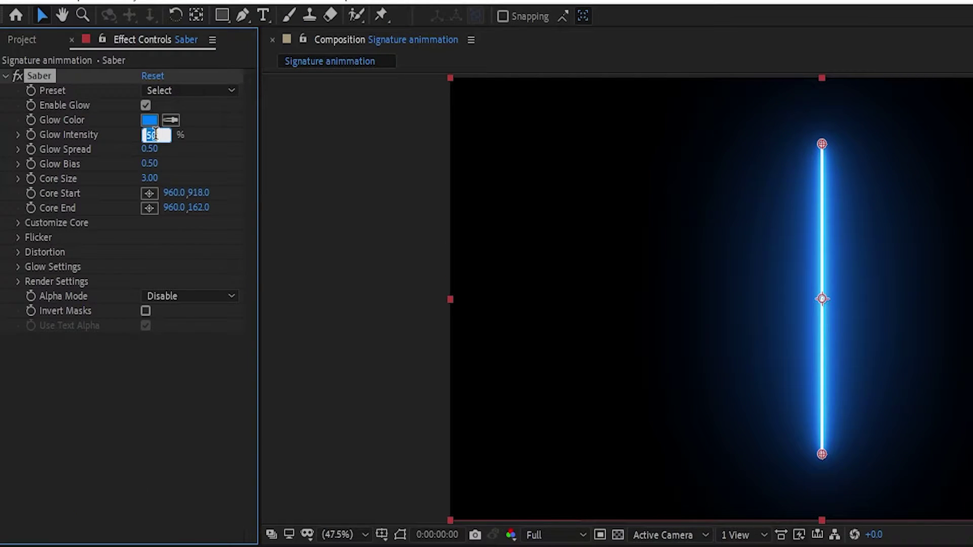
pyautogui.press('Return')
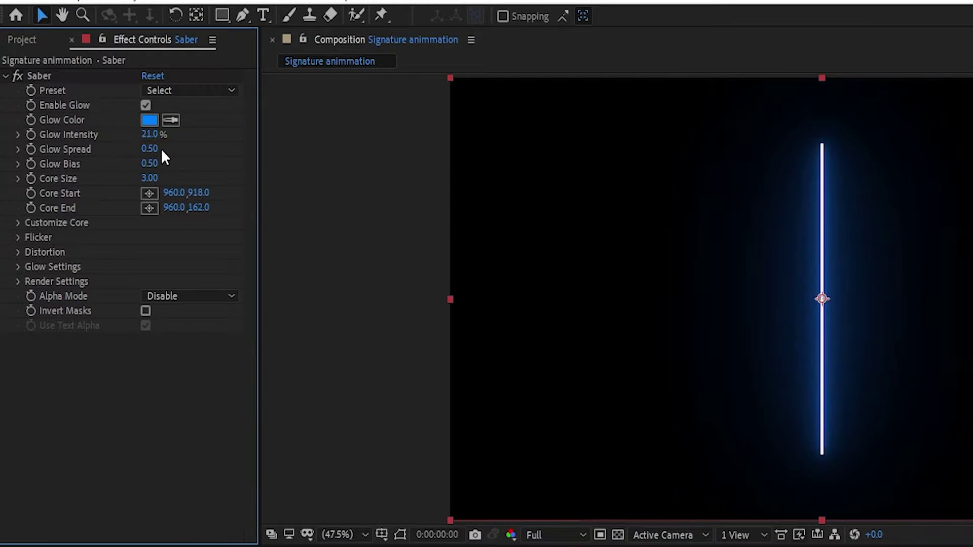
pyautogui.click(151, 179)
pyautogui.press('Return')
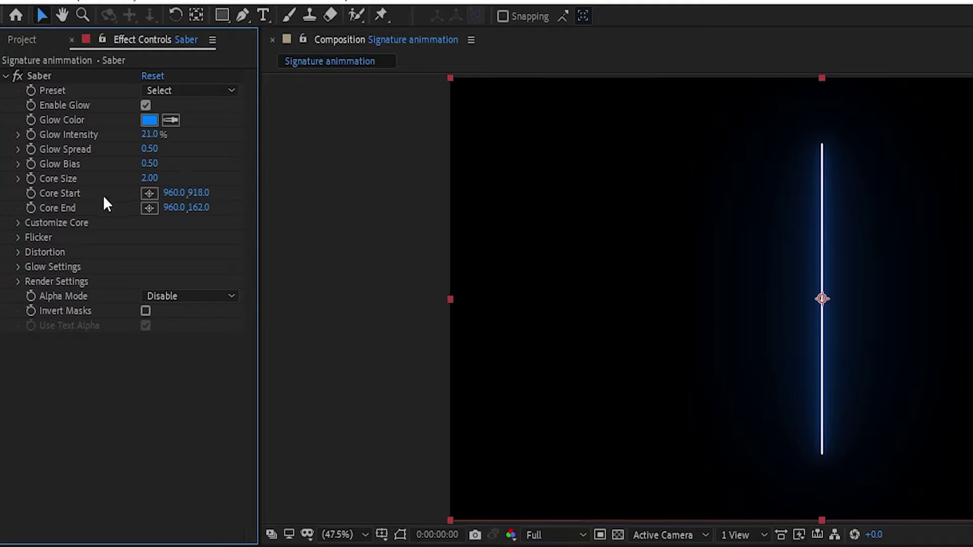
# - Customize the Saber core with Core Type Text Layer, the Signature layer as its text source, and End Size 0%
pyautogui.click(18, 223)
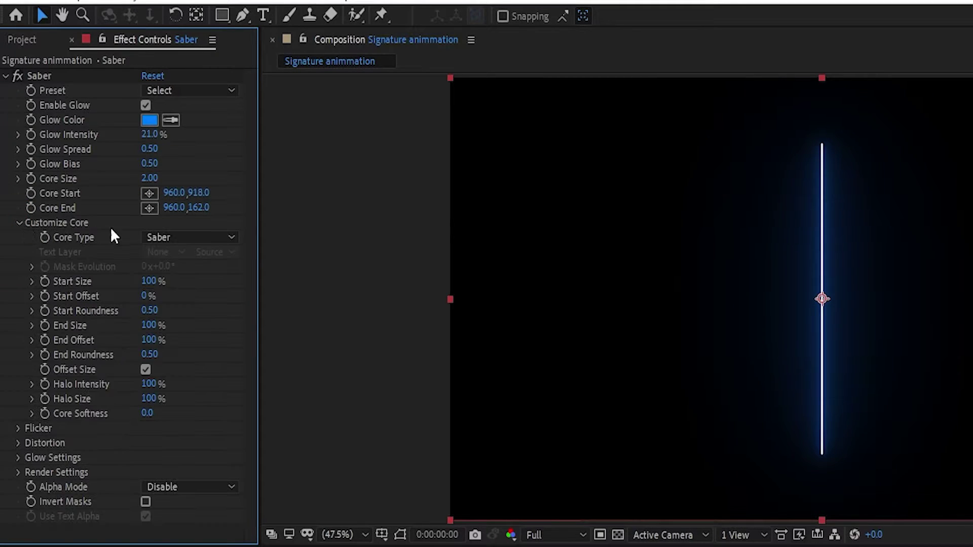
pyautogui.click(153, 235)
pyautogui.click(184, 294)
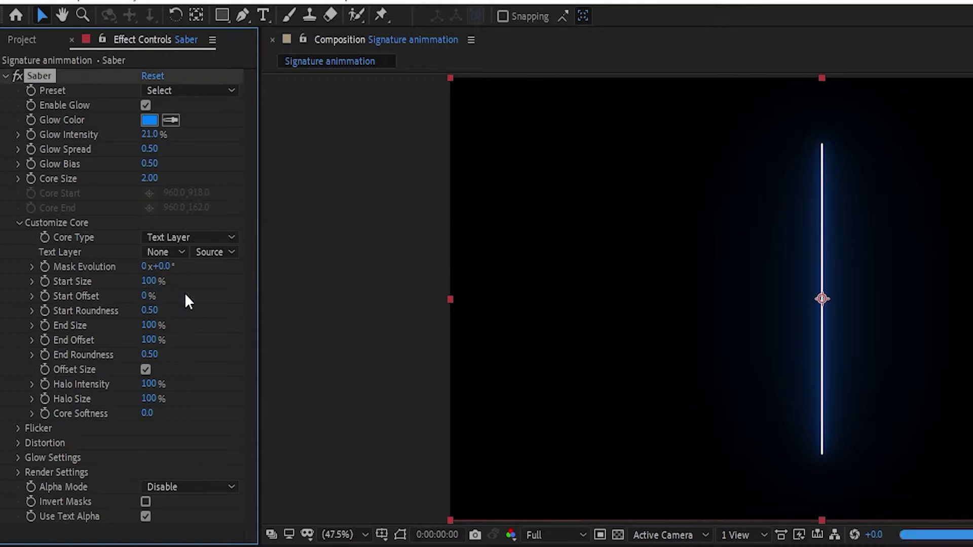
pyautogui.click(180, 252)
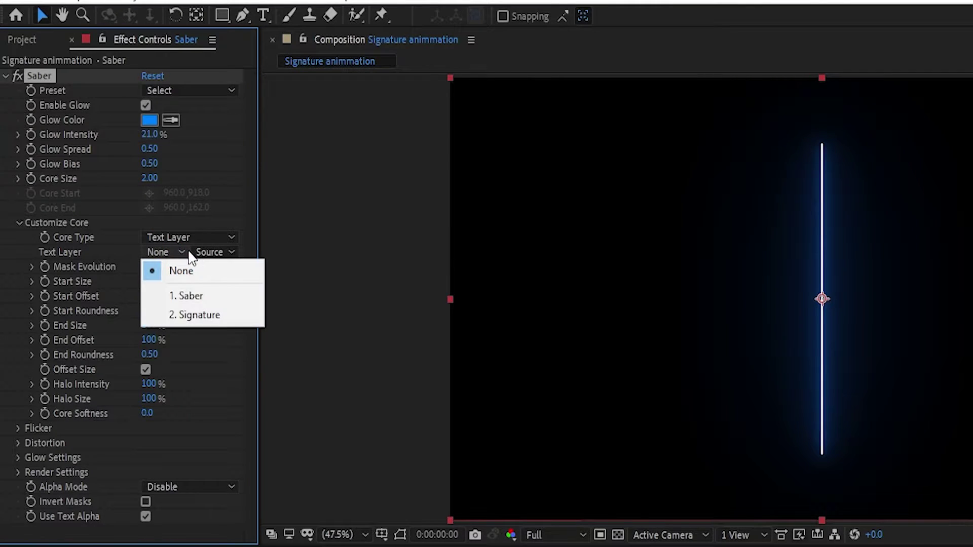
pyautogui.click(195, 315)
pyautogui.click(150, 326)
pyautogui.write('0')
pyautogui.click(197, 331)
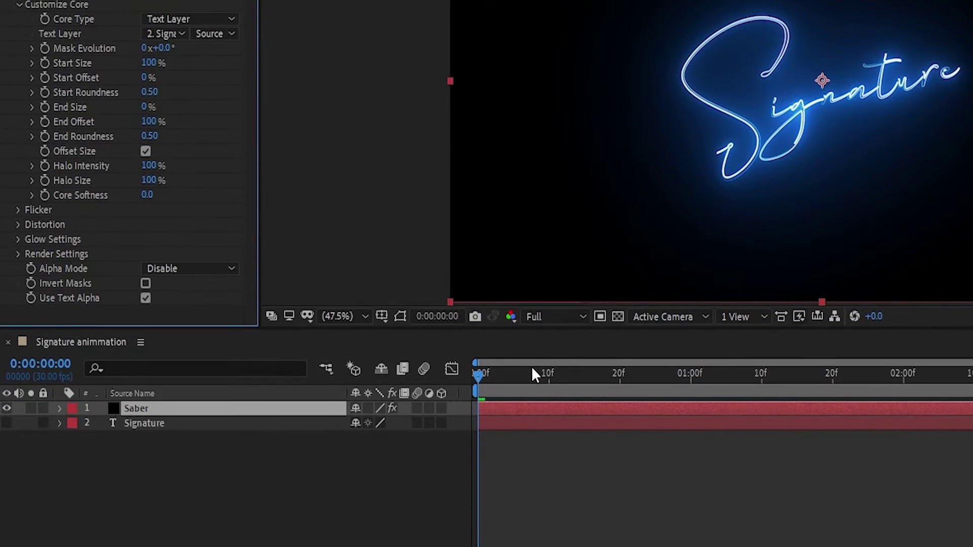
# - Start animating the Saber core's Start Offset with a 100% keyframe at the beginning of the timeline
pyautogui.moveTo(516, 378); pyautogui.dragTo(472, 383)
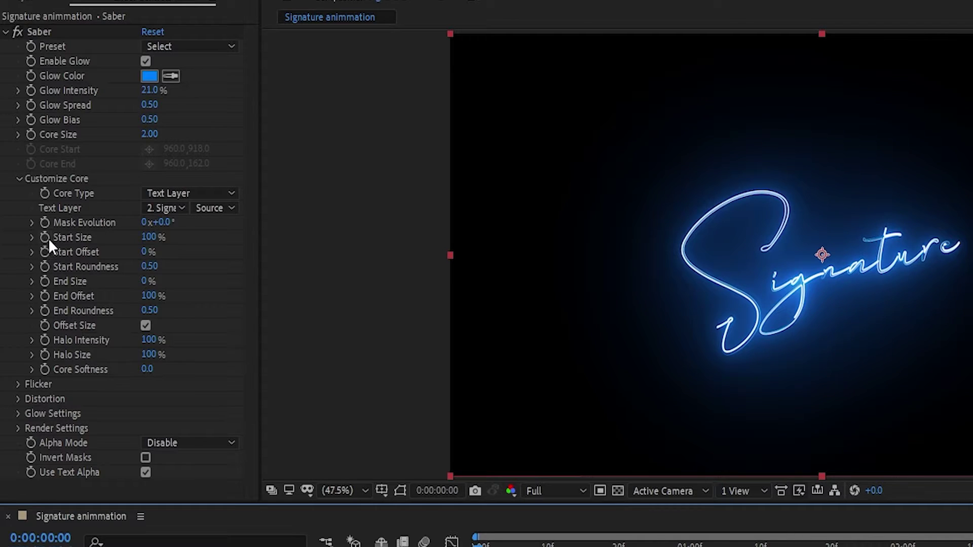
pyautogui.click(41, 252)
pyautogui.click(147, 253)
pyautogui.write('100')
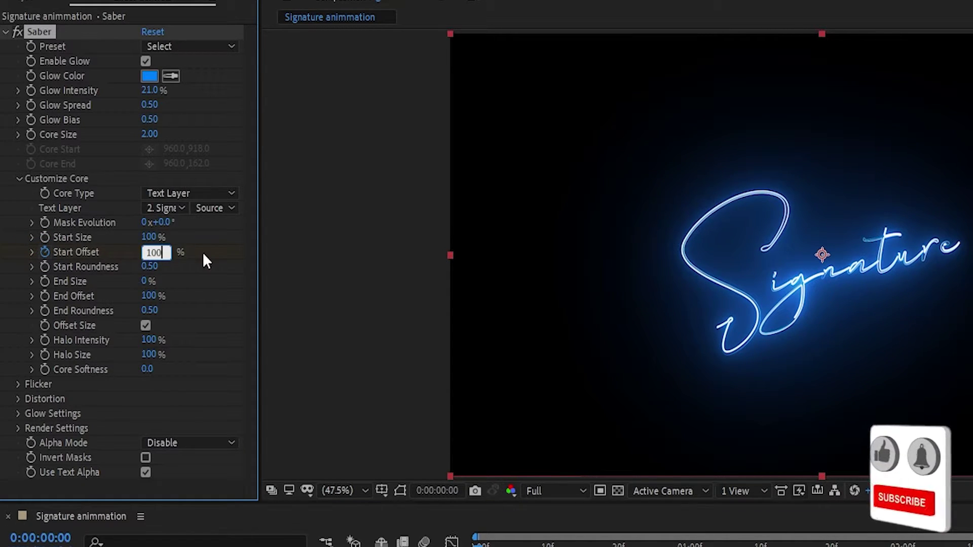
pyautogui.click(203, 253)
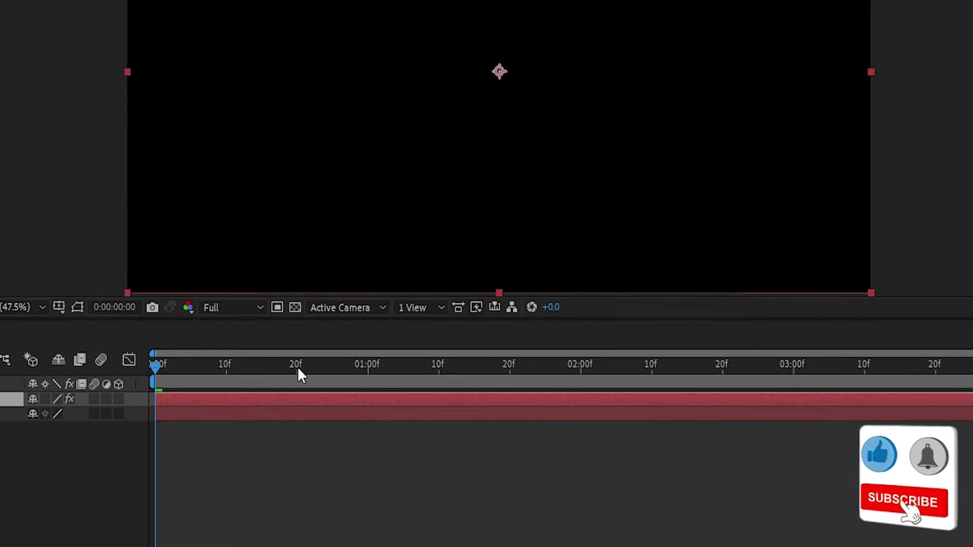
# - Add a Start Offset keyframe of 0% at 0:00:02:20
pyautogui.moveTo(672, 546); pyautogui.dragTo(762, 546)
pyautogui.moveTo(439, 375); pyautogui.dragTo(723, 376)
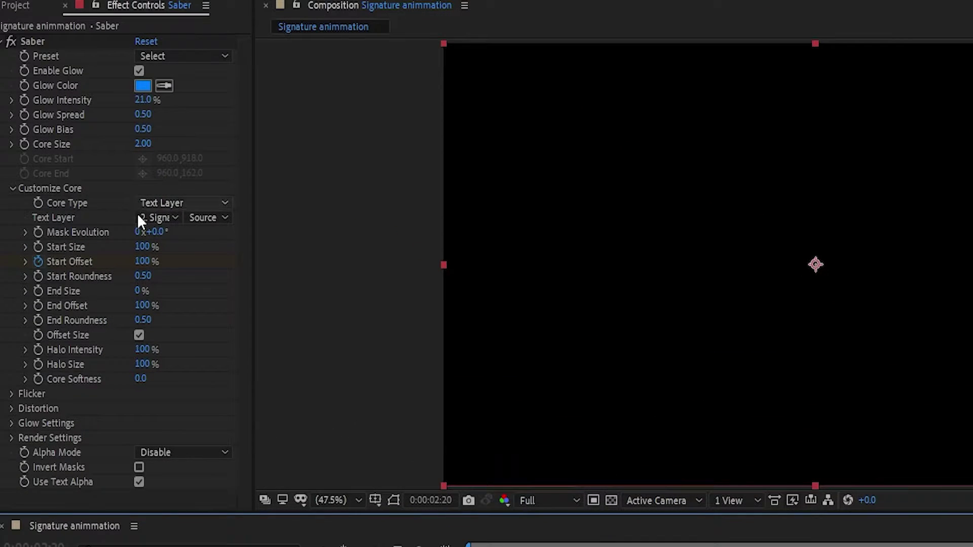
pyautogui.click(145, 261)
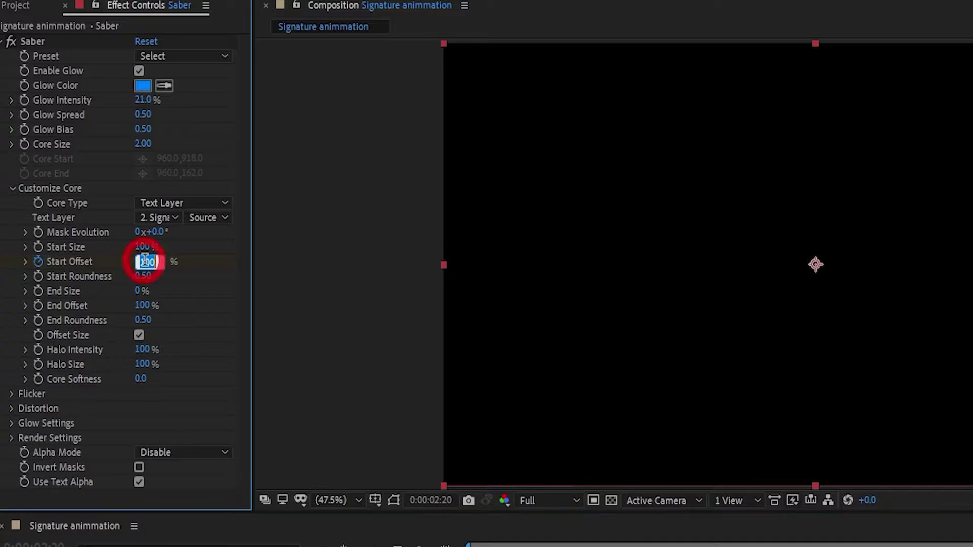
pyautogui.press('Return')
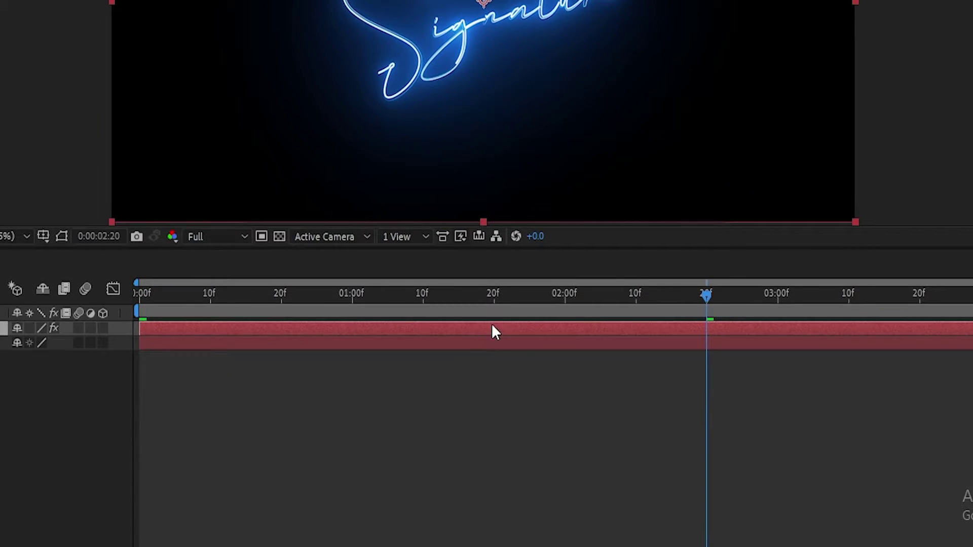
# - Keyframe the Saber core's End Offset from 100% at 1:10 to 0% at 2:20, with the layer's keyframes shown
pyautogui.moveTo(500, 302); pyautogui.dragTo(423, 306)
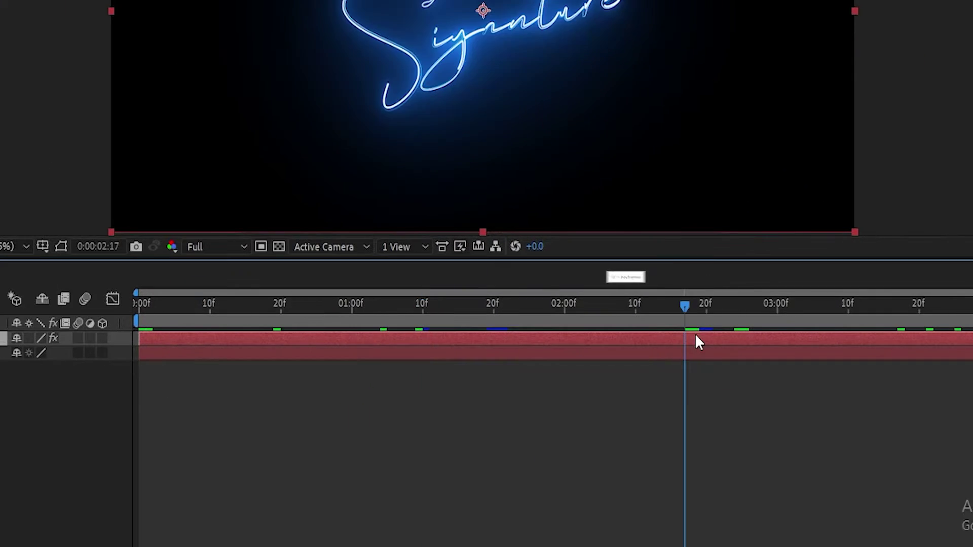
pyautogui.press('u')
pyautogui.moveTo(687, 307); pyautogui.dragTo(703, 306)
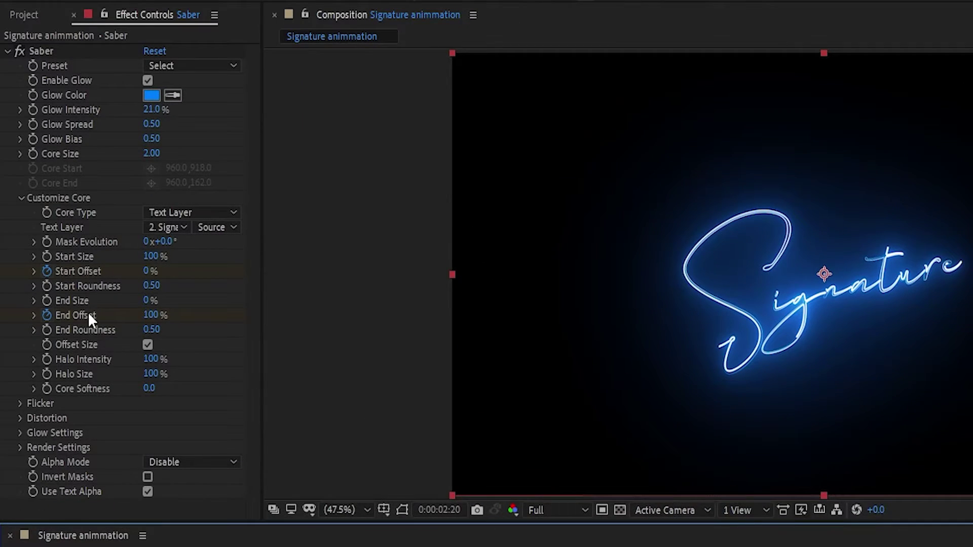
pyautogui.click(84, 310)
pyautogui.click(150, 316)
pyautogui.click(191, 325)
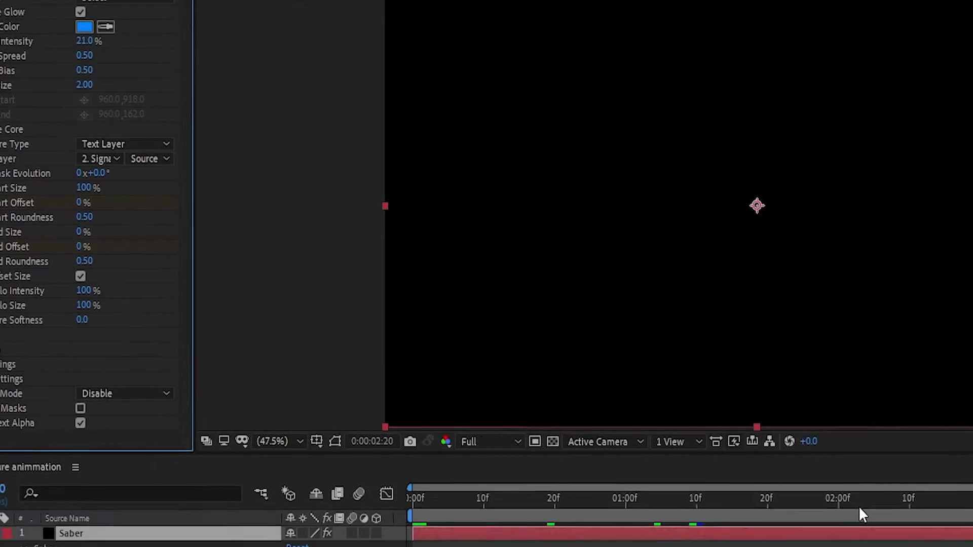
# - Apply Easy Ease to all Start Offset and End Offset keyframes on the Saber layer
pyautogui.moveTo(868, 515); pyautogui.dragTo(246, 300)
pyautogui.moveTo(902, 437); pyautogui.dragTo(193, 350)
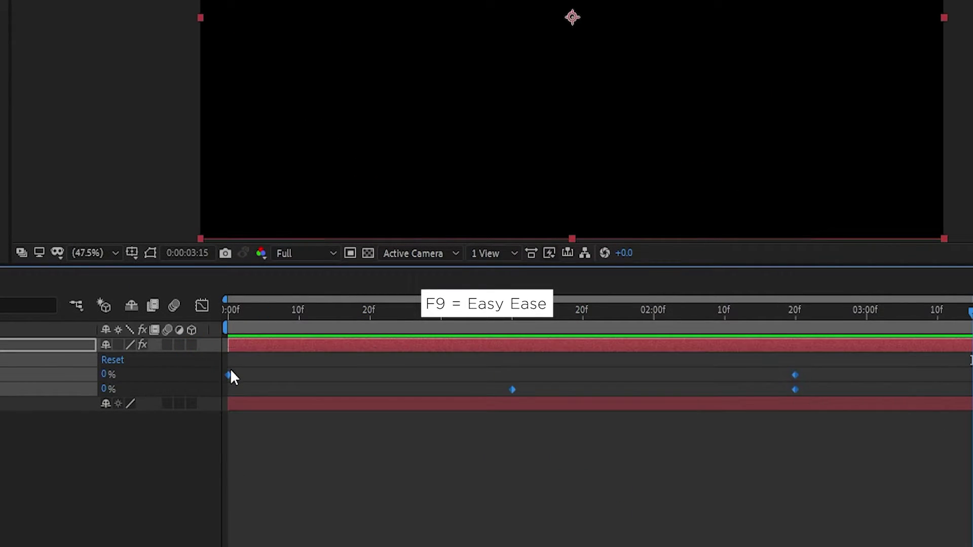
pyautogui.rightClick(231, 375)
pyautogui.moveTo(289, 362)
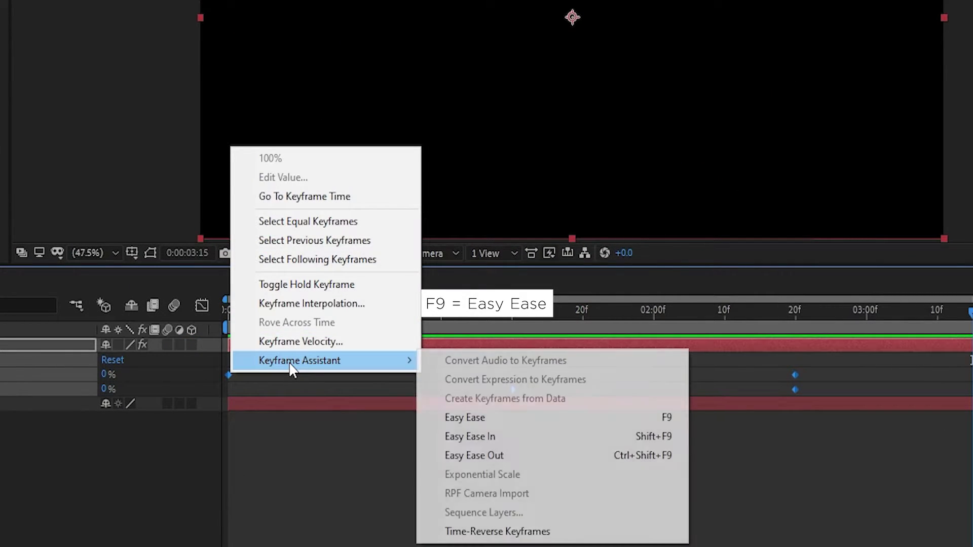
pyautogui.click(516, 418)
pyautogui.click(730, 417)
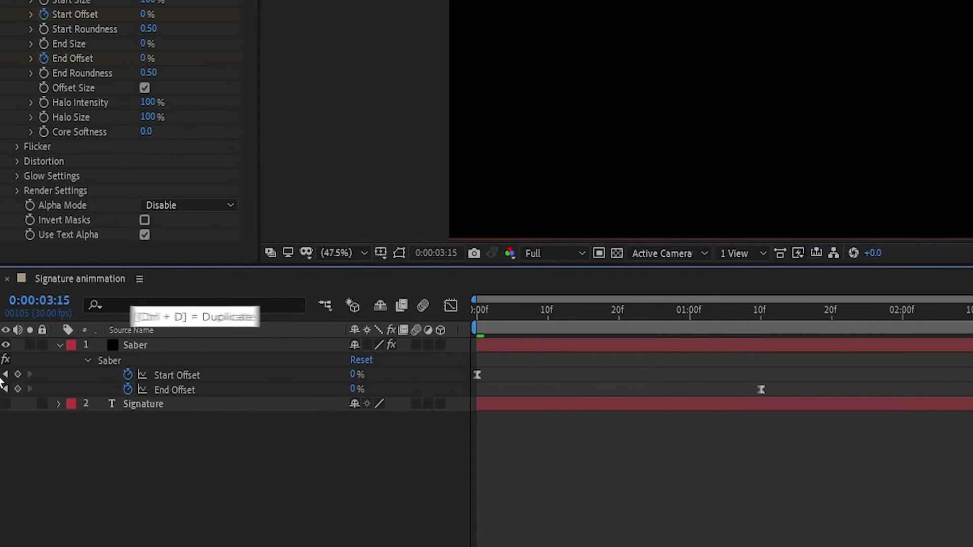
# - Duplicate the Saber layer as a new layer named Saber Pink with the Add blending mode
pyautogui.click(58, 345)
pyautogui.click(129, 345)
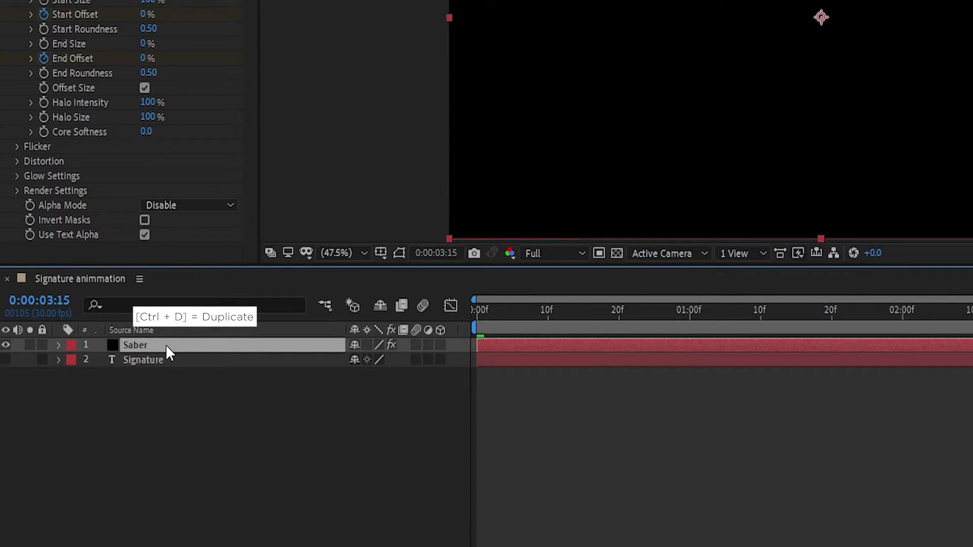
pyautogui.hotkey('ctrl', 'd')
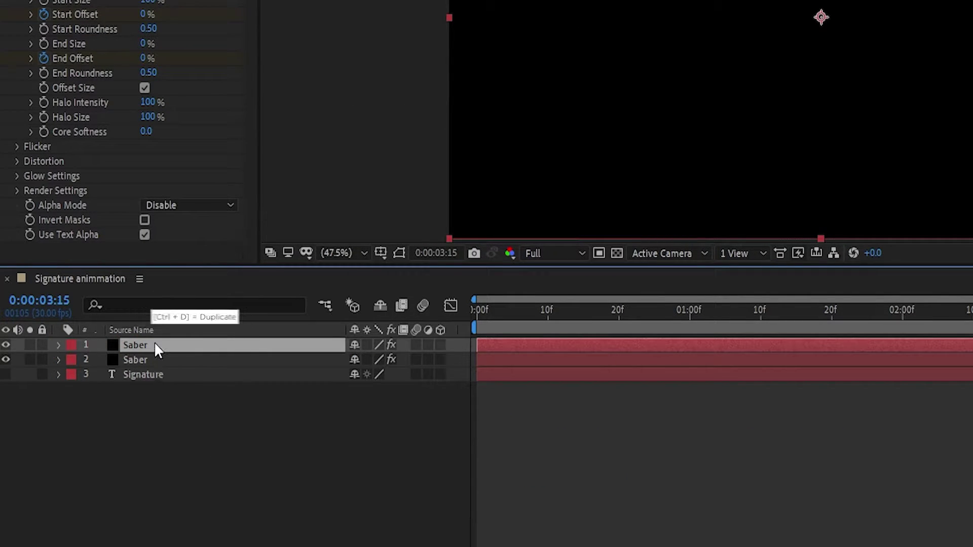
pyautogui.press('Return')
pyautogui.press('Right')
pyautogui.write('Pin')
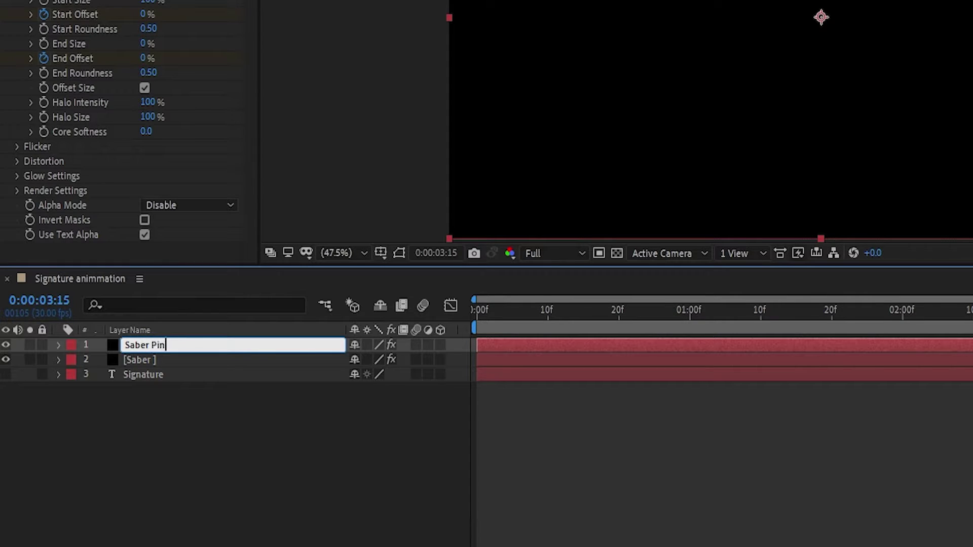
pyautogui.write('k')
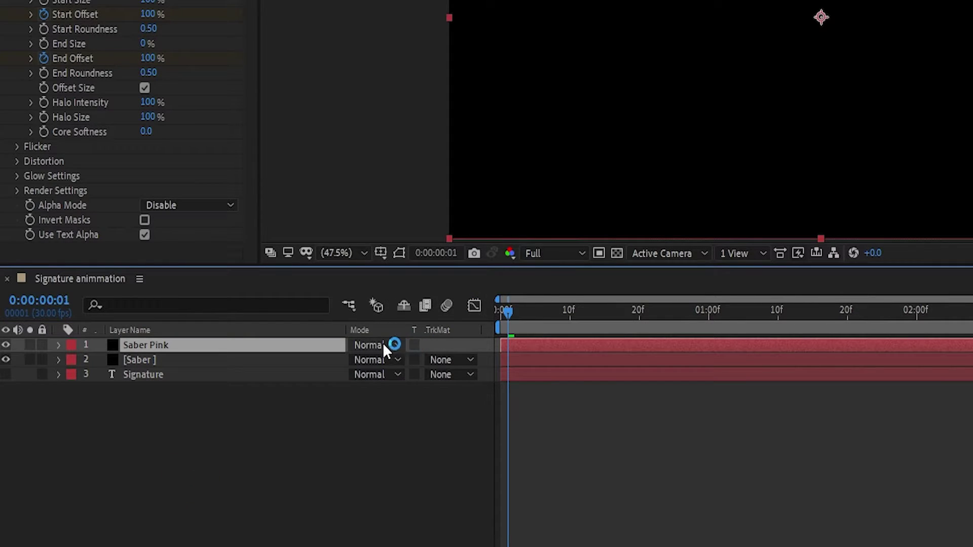
pyautogui.click(394, 343)
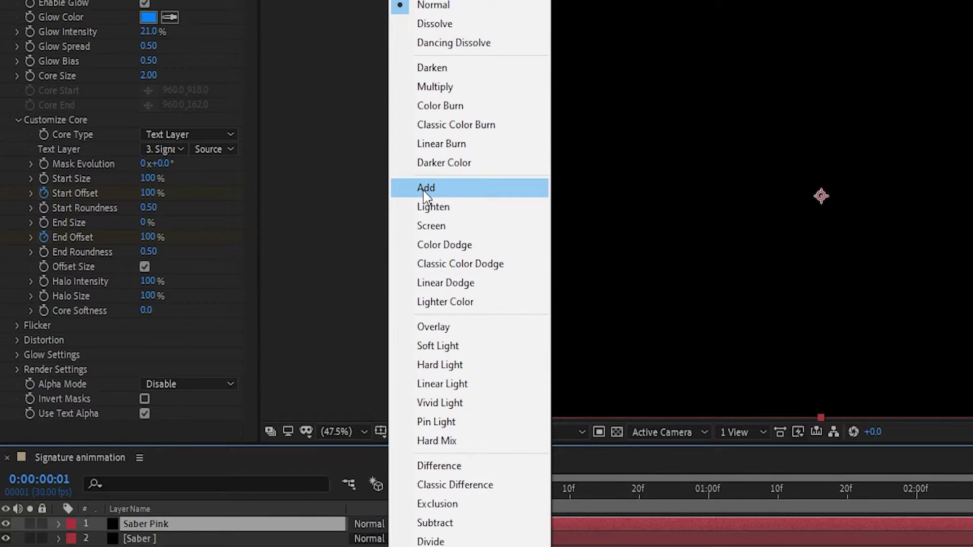
pyautogui.click(426, 75)
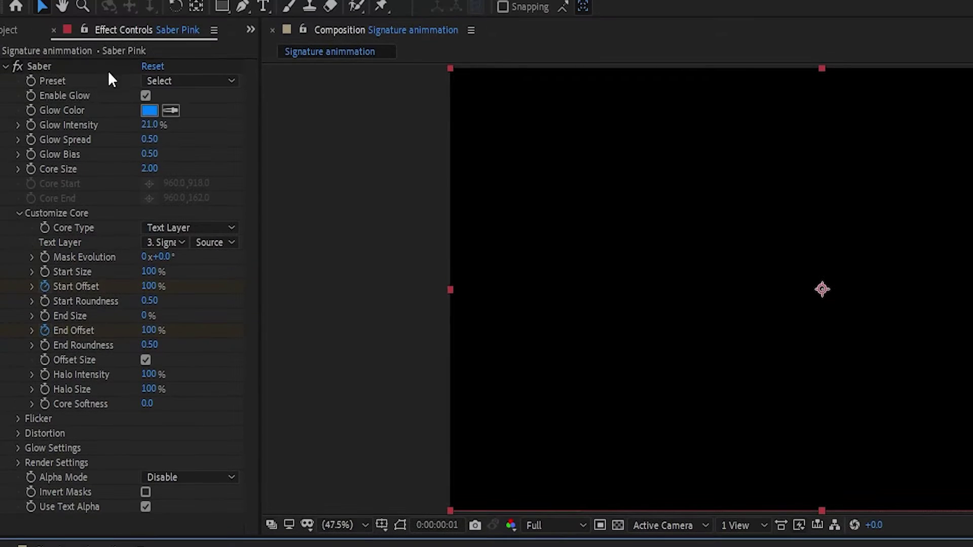
# - Set the Saber Pink layer's glow color to pink FF009C and shift the layer to start at frame 10
pyautogui.click(150, 110)
pyautogui.moveTo(600, 307); pyautogui.dragTo(608, 282)
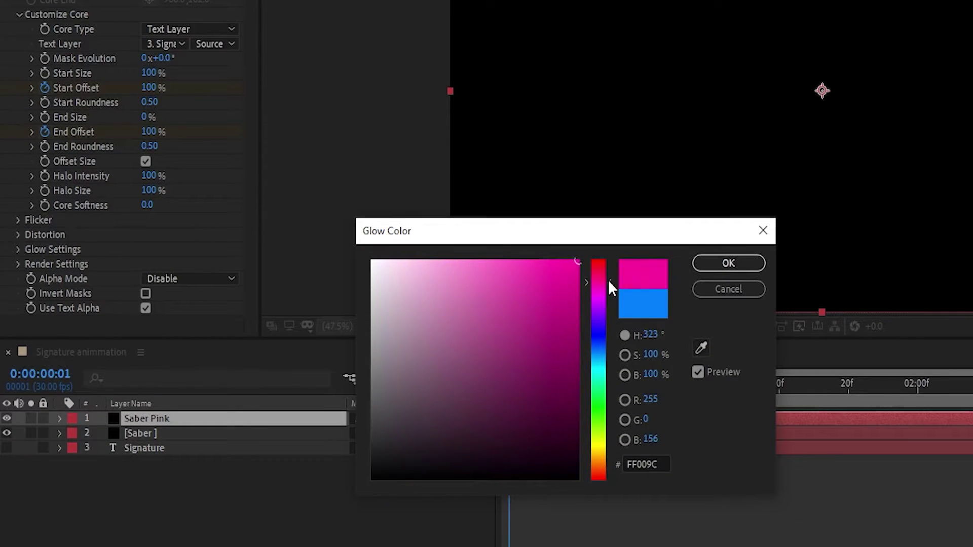
pyautogui.click(729, 263)
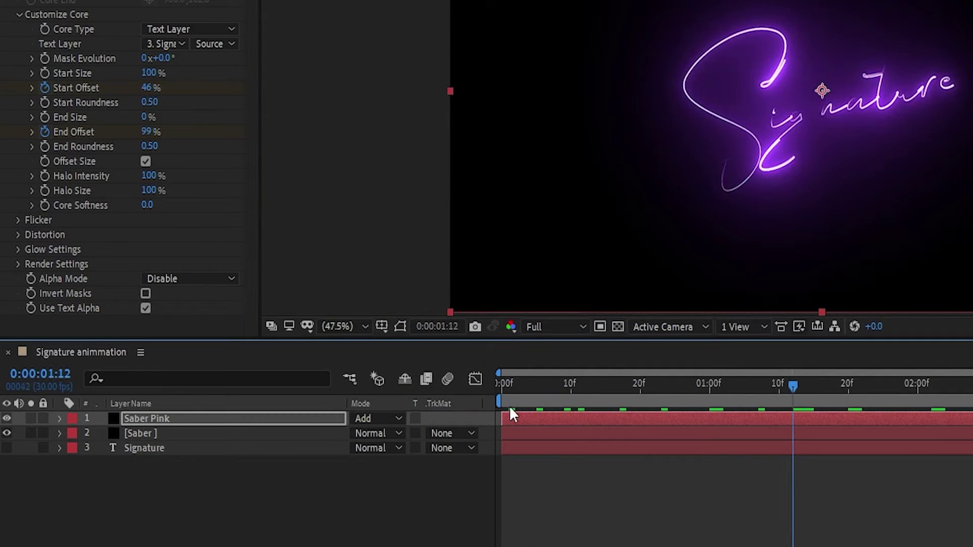
pyautogui.click(523, 420)
pyautogui.moveTo(522, 419); pyautogui.dragTo(549, 392)
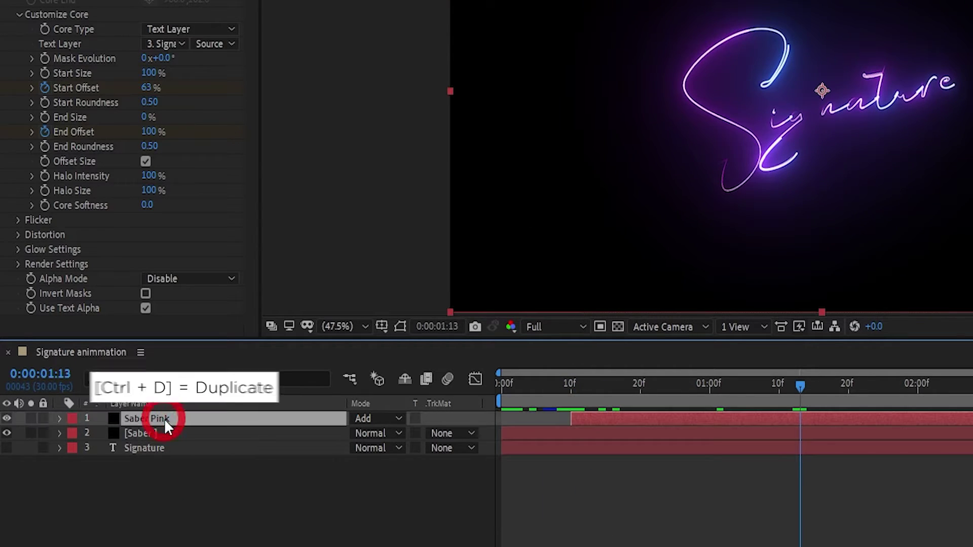
# - Duplicate Saber Pink as a layer named Saber Purple and shift it to start at frame 20
pyautogui.hotkey('ctrl', 'd')
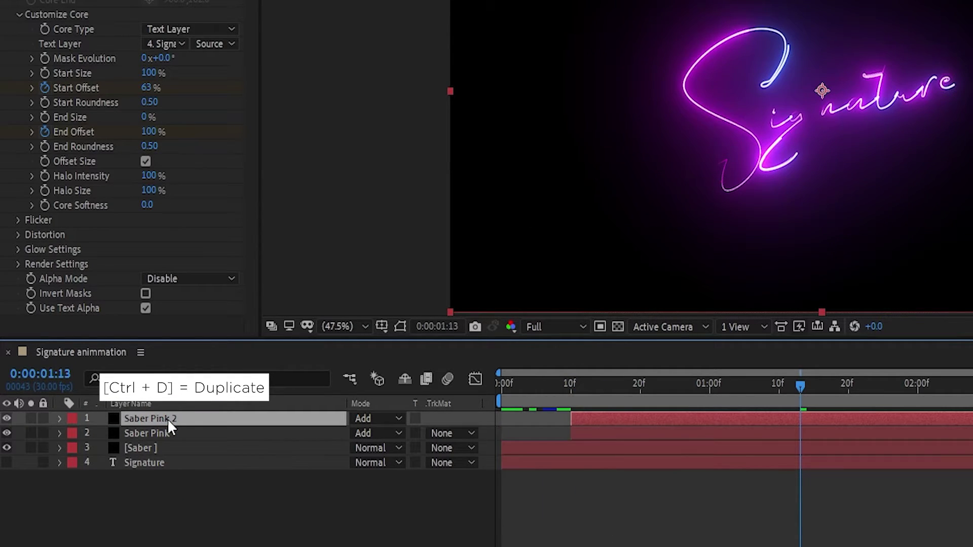
pyautogui.press('Return')
pyautogui.write('Saber Purple')
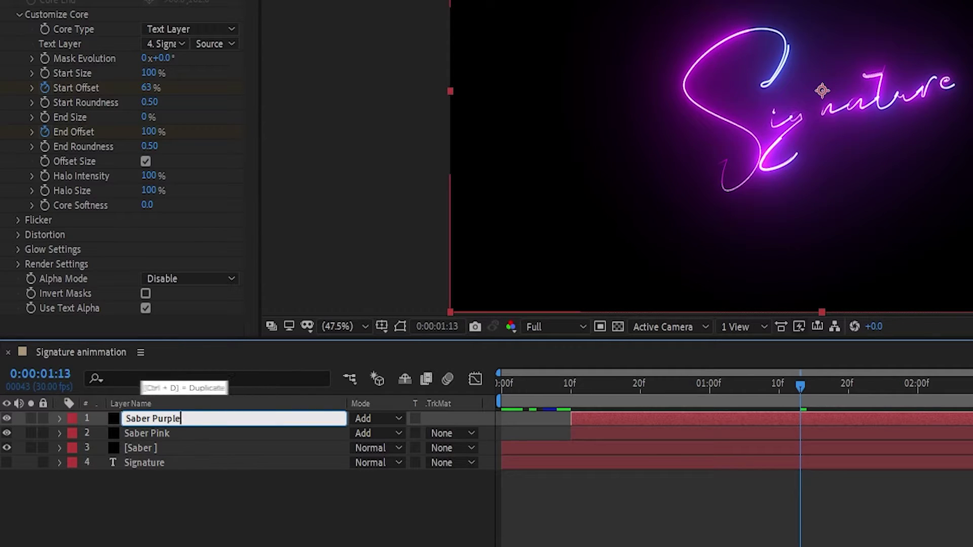
pyautogui.press('Return')
pyautogui.click(173, 418)
pyautogui.moveTo(509, 426); pyautogui.dragTo(663, 409)
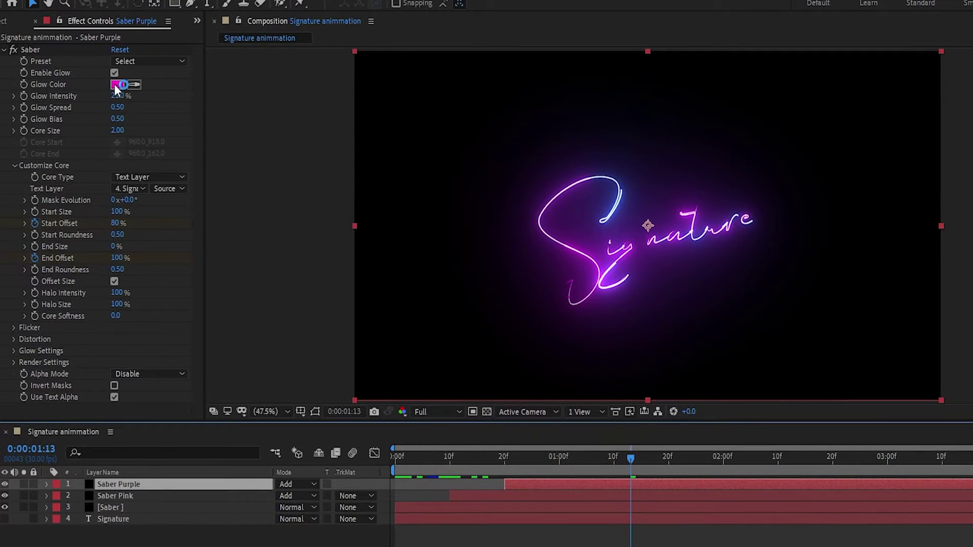
# - Set the Saber Purple layer's glow color to purple A800FF
pyautogui.click(115, 86)
pyautogui.moveTo(466, 383); pyautogui.dragTo(482, 399)
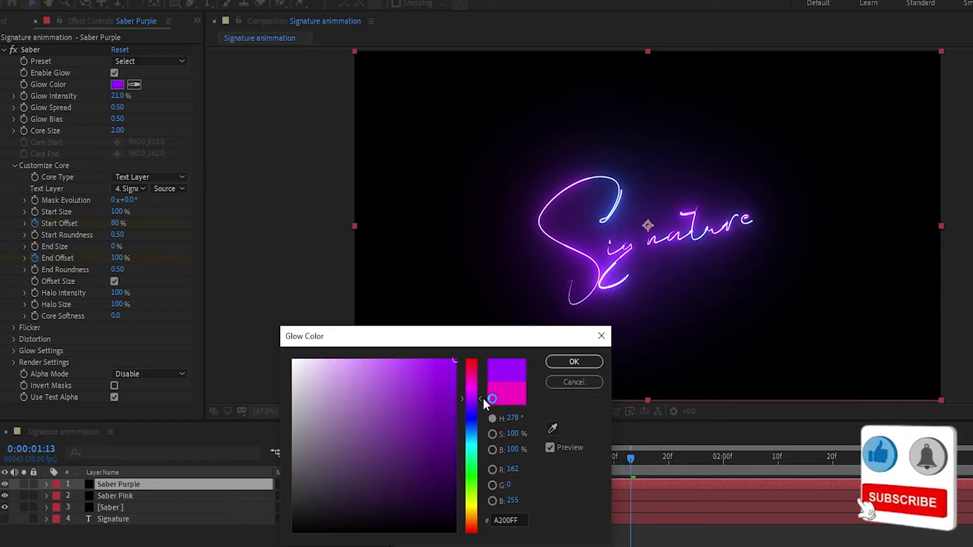
pyautogui.click(562, 358)
# - Duplicate the Signature text layer and place the visible copy at the top of the layer stack
pyautogui.click(120, 508)
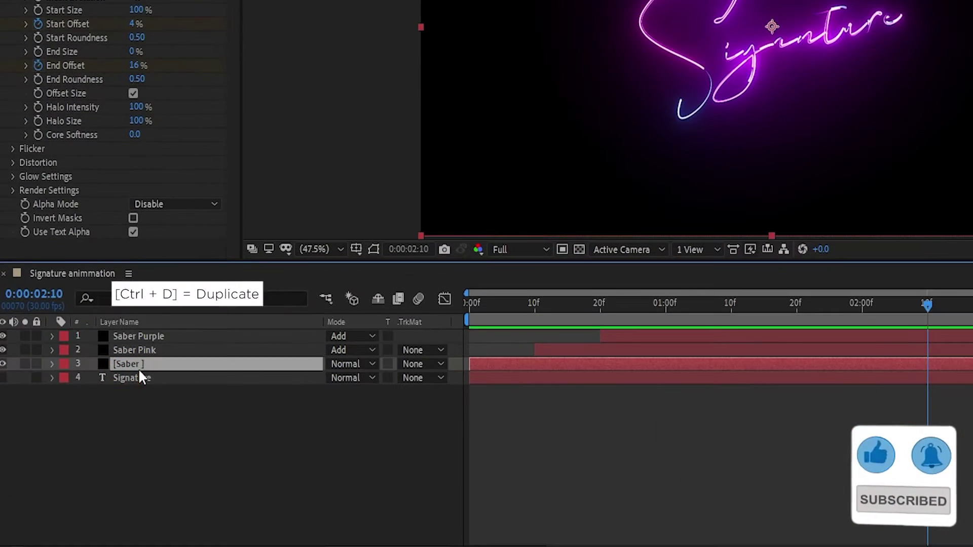
pyautogui.click(147, 375)
pyautogui.hotkey('ctrl', 'd')
pyautogui.moveTo(136, 376)
pyautogui.mouseDown()
pyautogui.moveTo(140, 329)
pyautogui.moveTo(150, 333)
pyautogui.moveTo(112, 334)
pyautogui.mouseUp()
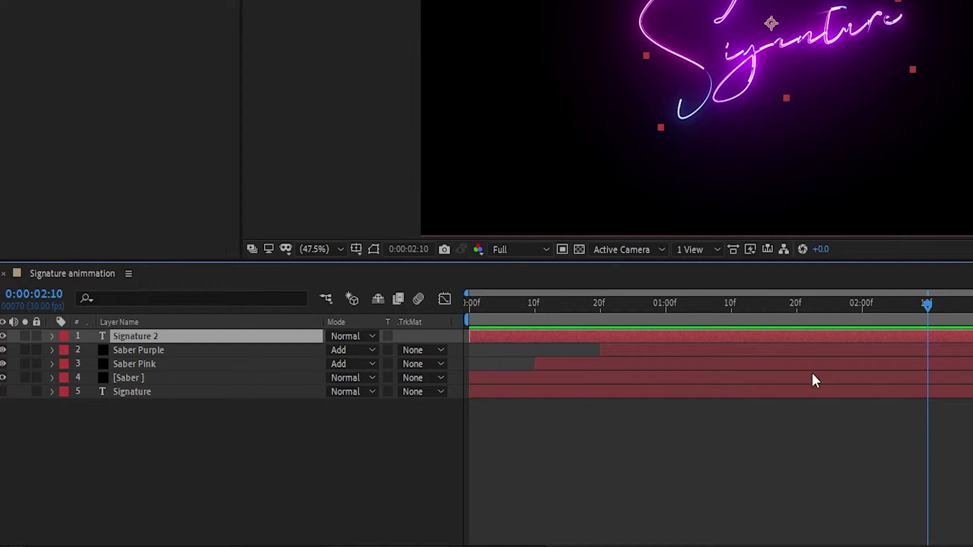
# - Apply the Gradient Ramp effect to the Signature 2 layer, with the current time at 0:00:02:22
pyautogui.moveTo(941, 313); pyautogui.dragTo(972, 309)
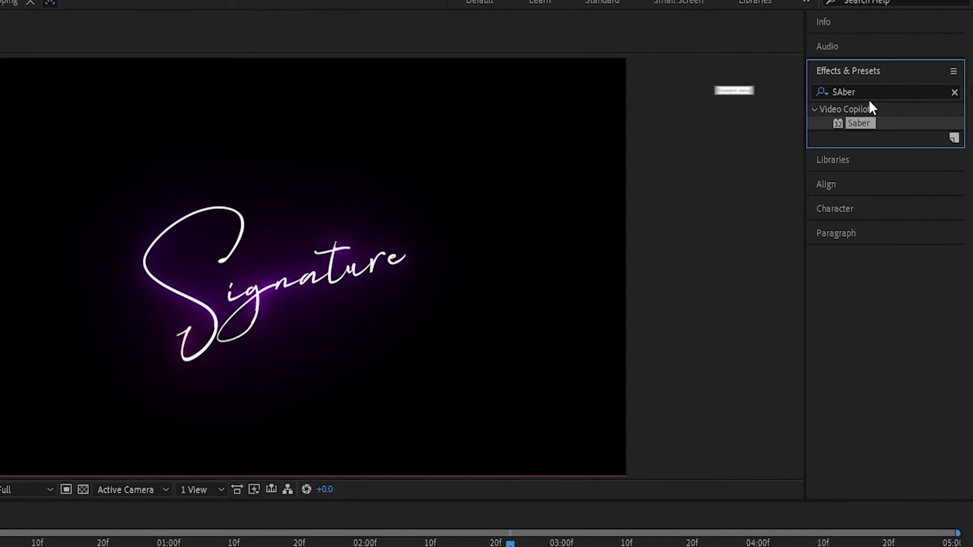
pyautogui.click(852, 92)
pyautogui.doubleClick(852, 91)
pyautogui.write('Gr')
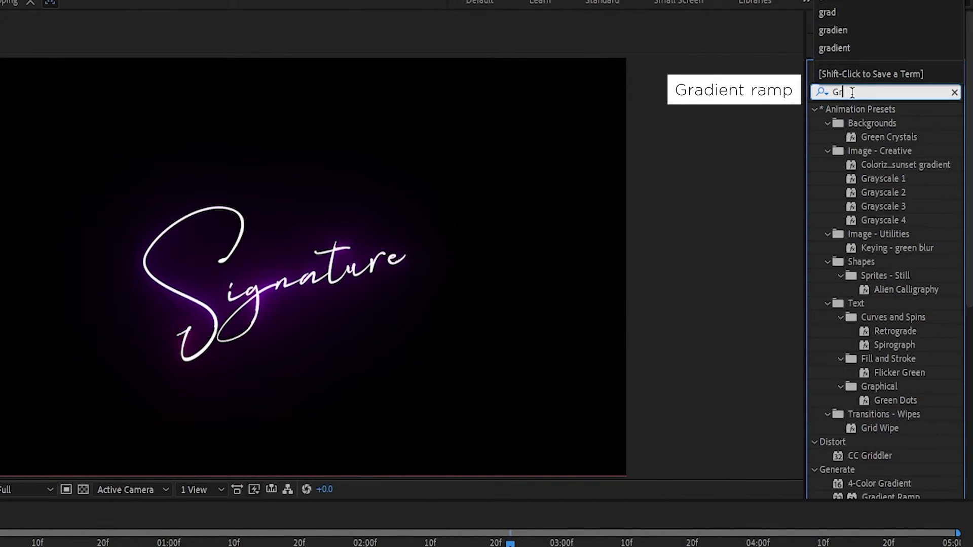
pyautogui.write('adient')
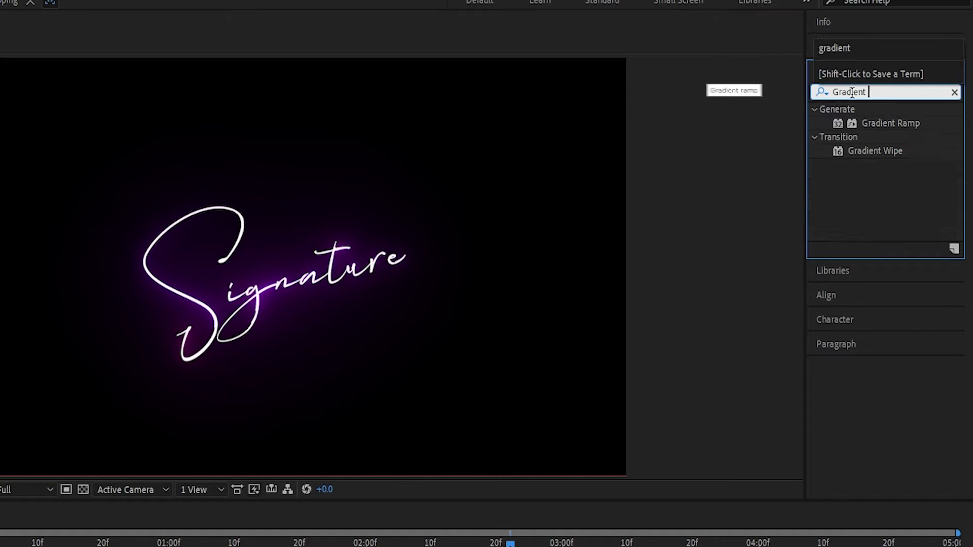
pyautogui.moveTo(891, 123)
pyautogui.mouseDown()
pyautogui.moveTo(131, 309)
pyautogui.moveTo(125, 343)
pyautogui.moveTo(145, 342)
pyautogui.moveTo(136, 336)
pyautogui.mouseUp()
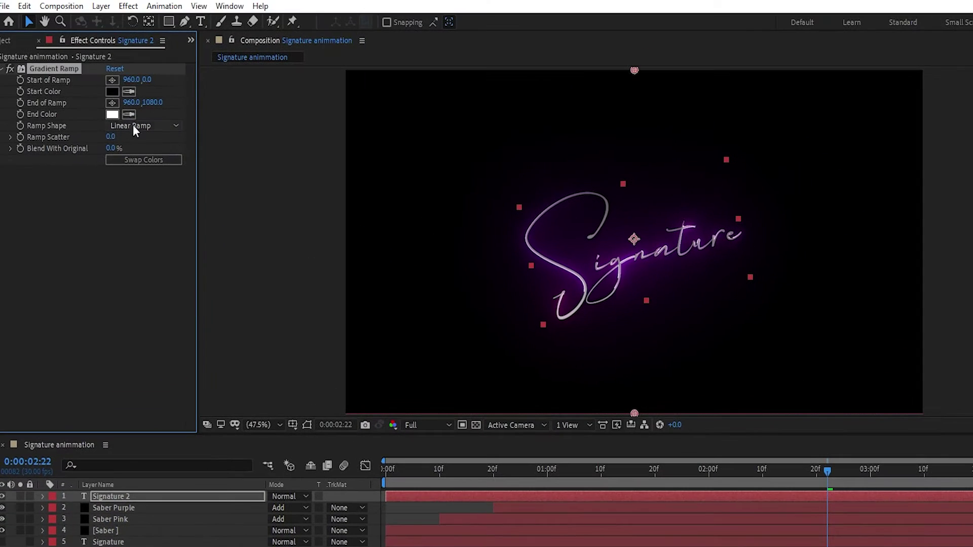
# - Set the Signature 2 gradient's end color to magenta and its start color to blue
pyautogui.click(111, 116)
pyautogui.moveTo(465, 423); pyautogui.dragTo(465, 399)
pyautogui.click(440, 383)
pyautogui.press('Return')
pyautogui.click(112, 92)
pyautogui.click(448, 375)
pyautogui.click(562, 376)
# - Stretch the Signature 2 gradient diagonally beyond the frame, from about -383, 1279 at its start to about 2287, -261 at its end
pyautogui.moveTo(635, 70); pyautogui.dragTo(362, 405)
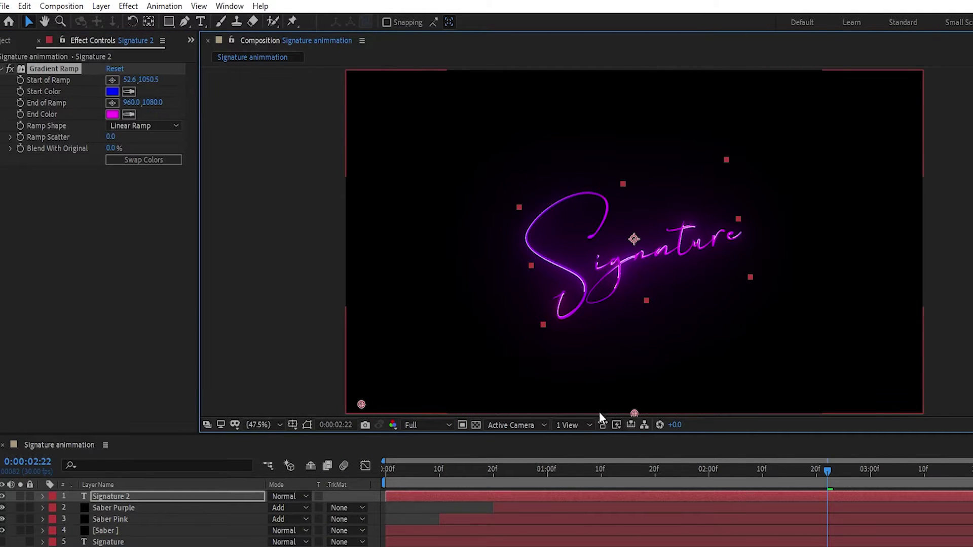
pyautogui.moveTo(877, 122); pyautogui.dragTo(903, 63)
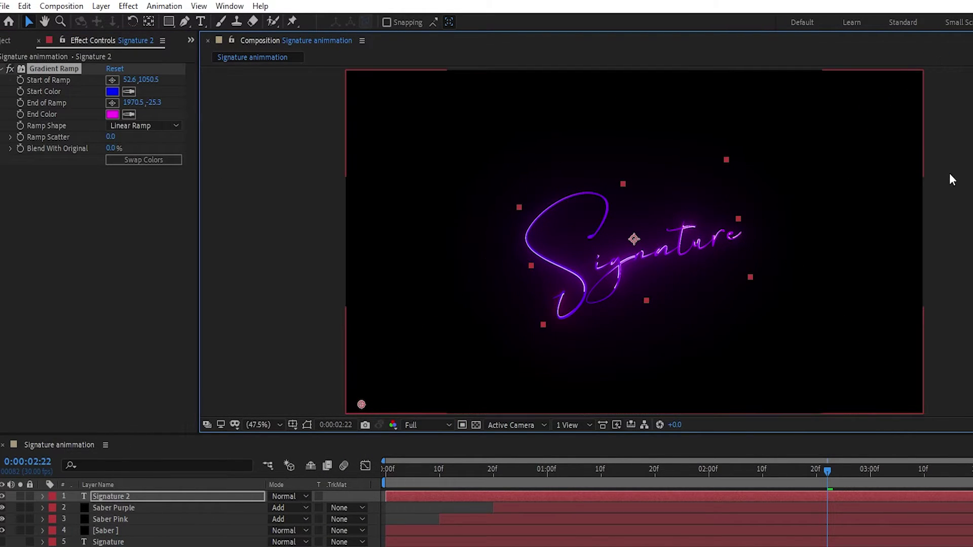
pyautogui.scroll(-2, 810, 147)
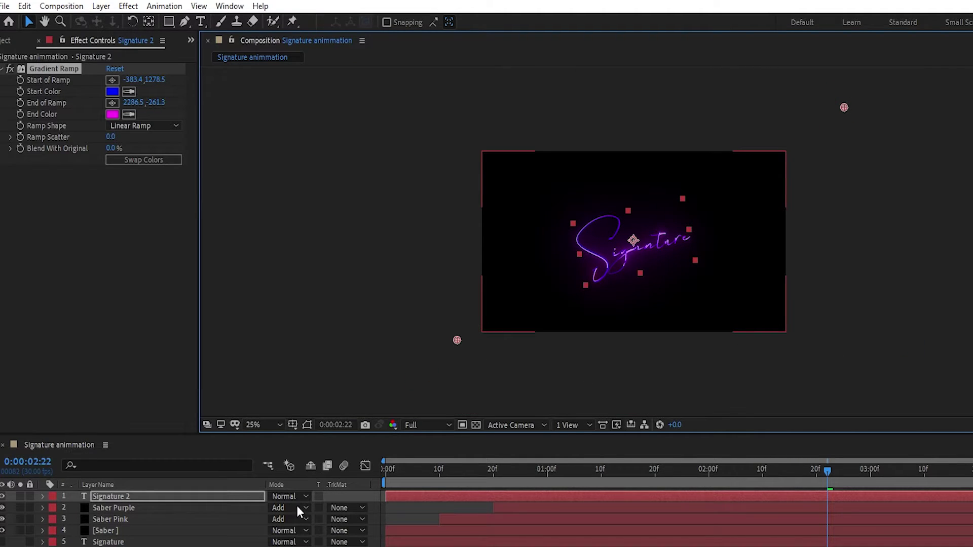
pyautogui.click(515, 363)
pyautogui.press('.')
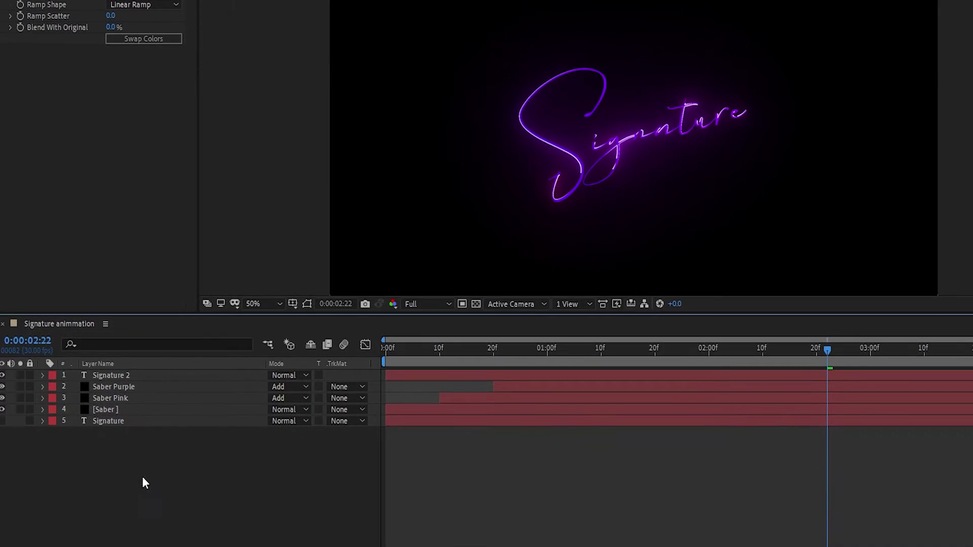
# - Create a comp-size black solid named Background and place it at the bottom of the layer stack
pyautogui.rightClick(142, 476)
pyautogui.moveTo(174, 331)
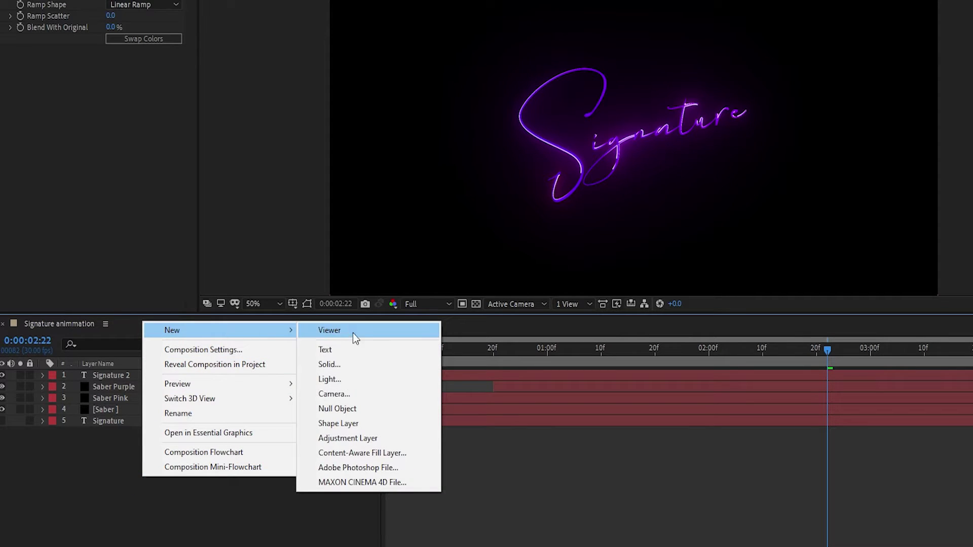
pyautogui.click(335, 366)
pyautogui.write('Ba')
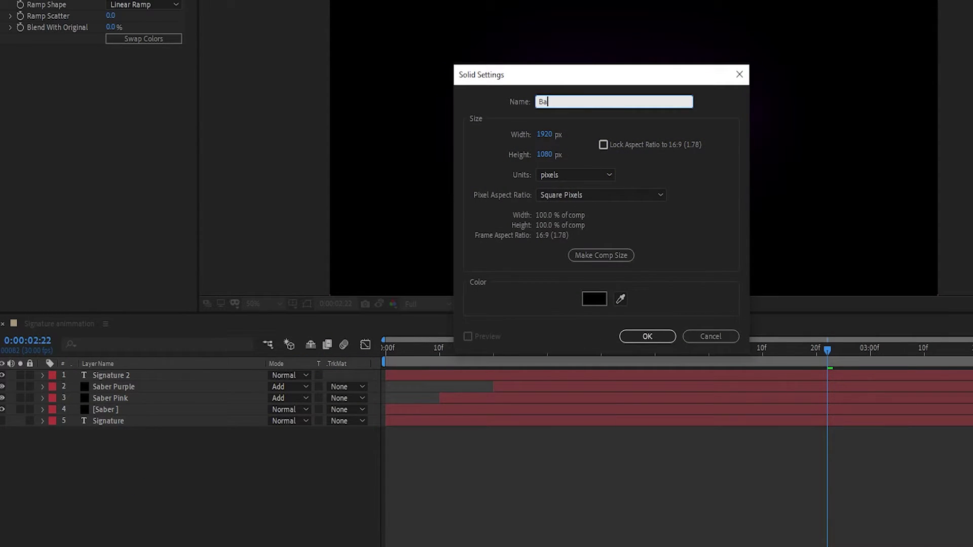
pyautogui.write('ckground')
pyautogui.click(623, 257)
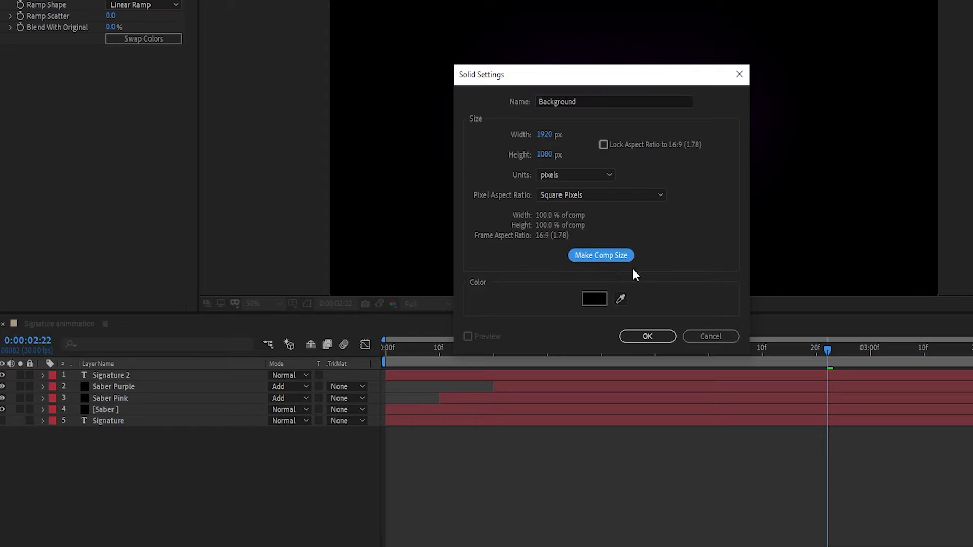
pyautogui.click(648, 336)
pyautogui.moveTo(123, 461); pyautogui.dragTo(120, 456)
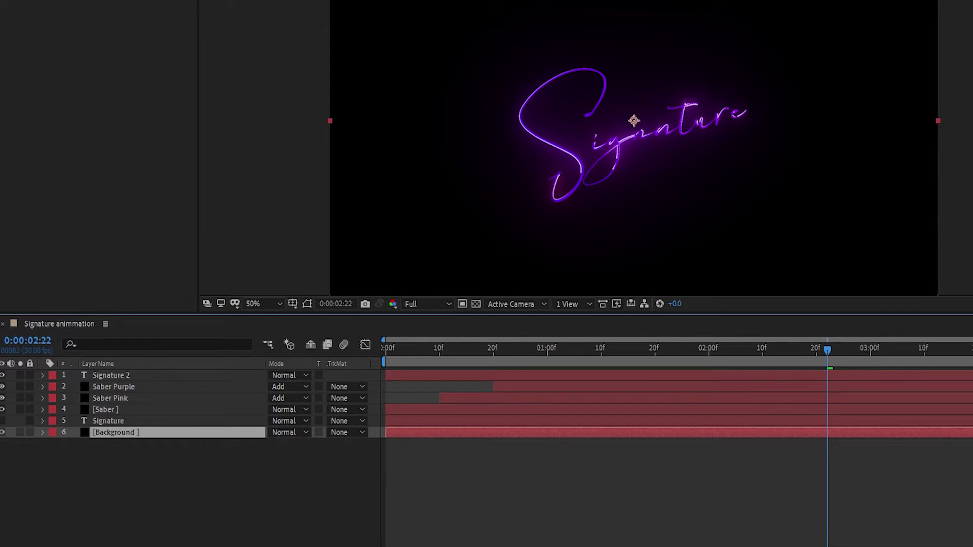
# - Apply Gradient Ramp to the Background layer and set the original Saber layer's blending mode to Add
pyautogui.click(897, 77)
pyautogui.write('Gradient')
pyautogui.moveTo(893, 105); pyautogui.dragTo(680, 249)
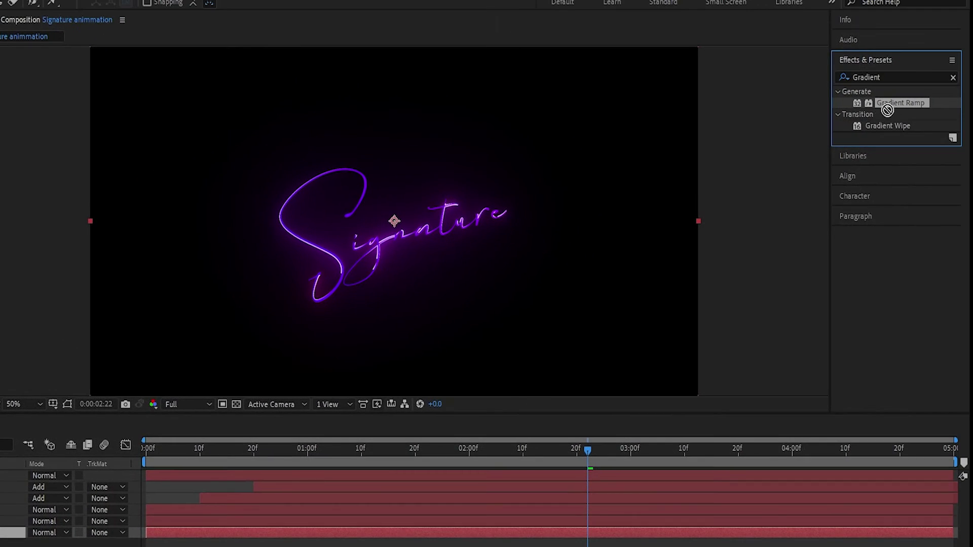
pyautogui.moveTo(466, 338); pyautogui.dragTo(141, 427)
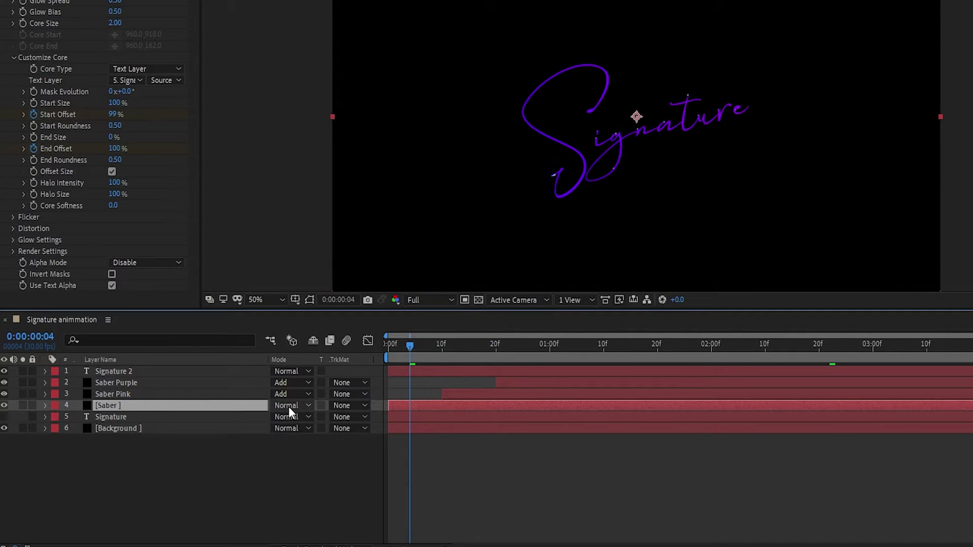
pyautogui.click(288, 407)
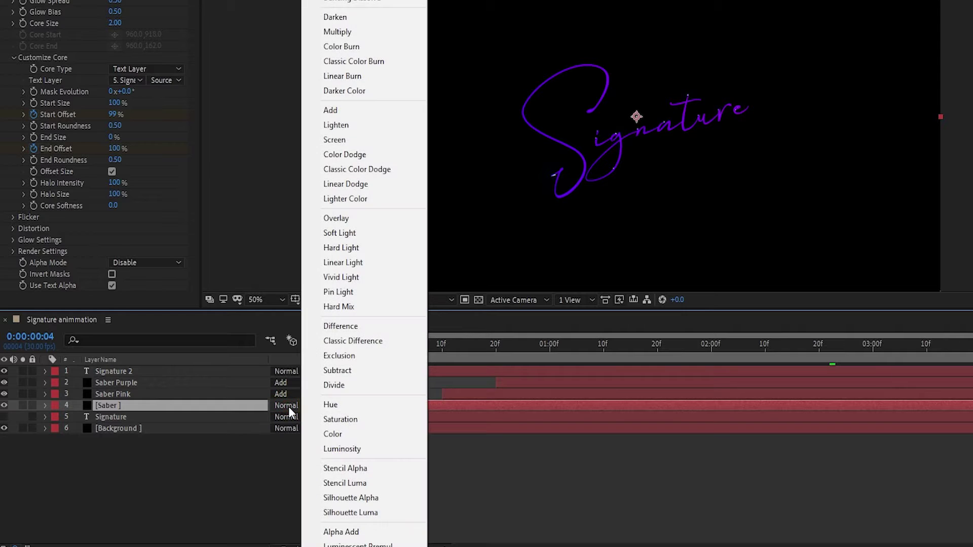
pyautogui.click(331, 110)
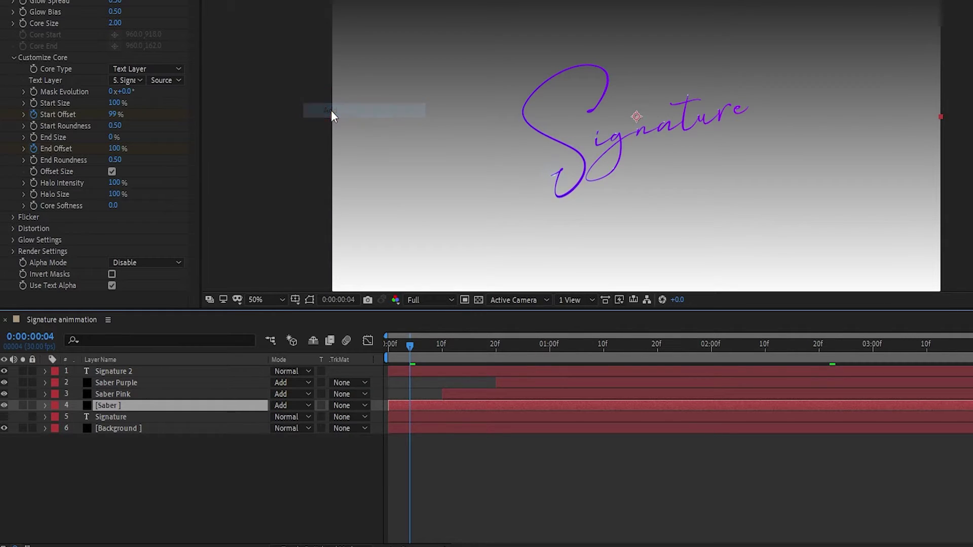
# - Set the Background gradient's start color to black and its end color to dark purple
pyautogui.click(149, 432)
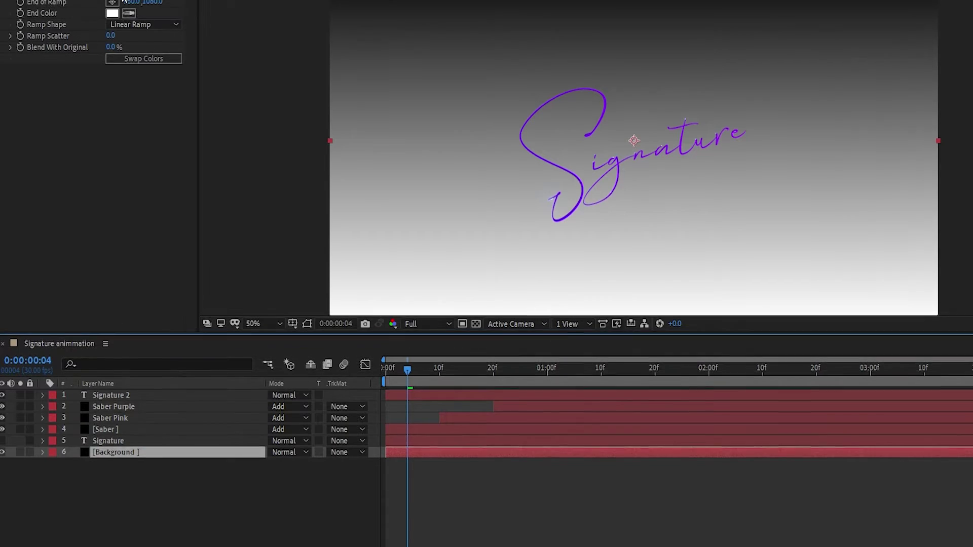
pyautogui.click(106, 72)
pyautogui.click(563, 271)
pyautogui.click(113, 9)
pyautogui.click(461, 331)
pyautogui.click(382, 358)
pyautogui.click(321, 416)
pyautogui.click(462, 306)
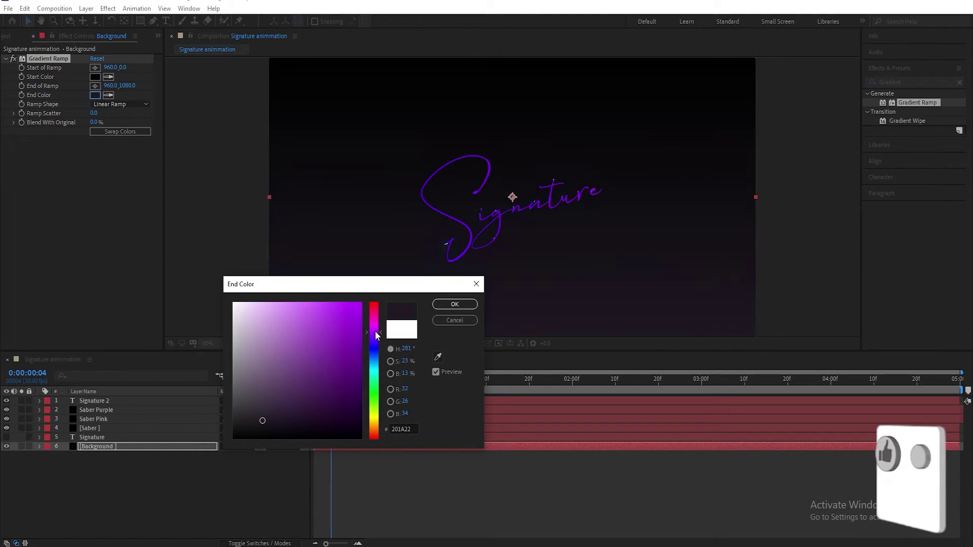
pyautogui.moveTo(287, 414); pyautogui.dragTo(340, 408)
pyautogui.click(455, 304)
# - Spread the Background gradient's start to about 2600, -424 and end to about -1656, 2120, and scrub to 0:00:02:22
pyautogui.scroll(-3, 644, 257)
pyautogui.moveTo(513, 233); pyautogui.dragTo(347, 303)
pyautogui.moveTo(512, 160); pyautogui.dragTo(617, 131)
pyautogui.scroll(3, 530, 199)
pyautogui.moveTo(391, 378); pyautogui.dragTo(461, 365)
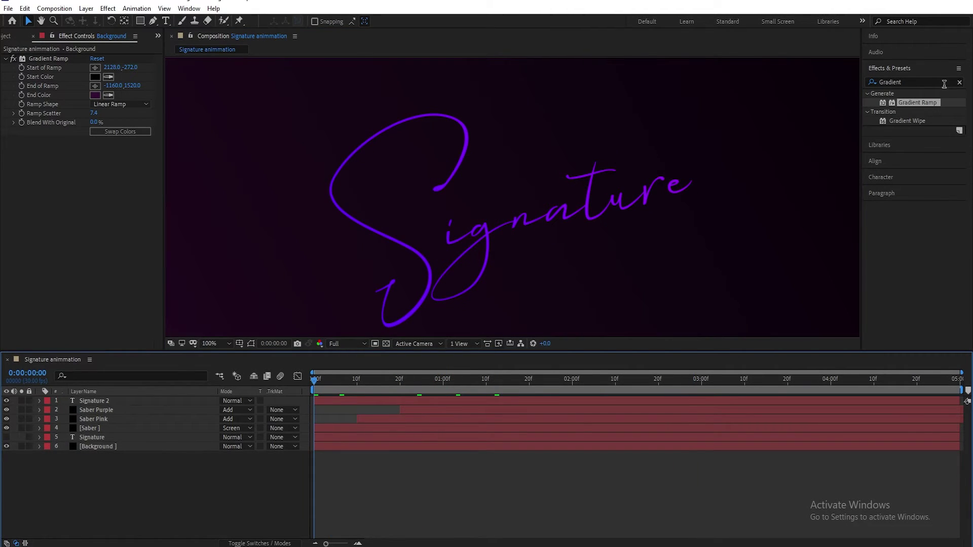
# - Find the Linear Wipe animation preset and apply it to the Signature 2 text layer
pyautogui.click(932, 83)
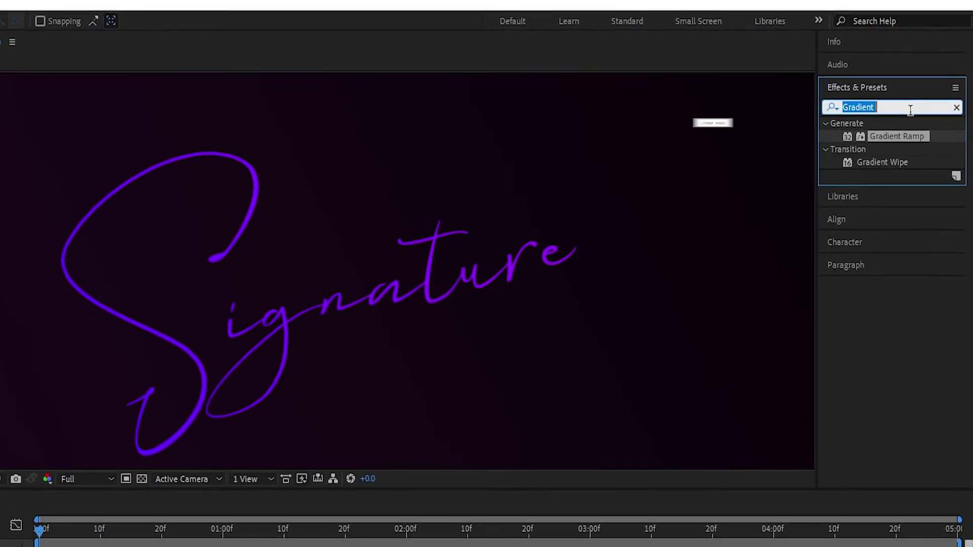
pyautogui.doubleClick(911, 109)
pyautogui.write('linea')
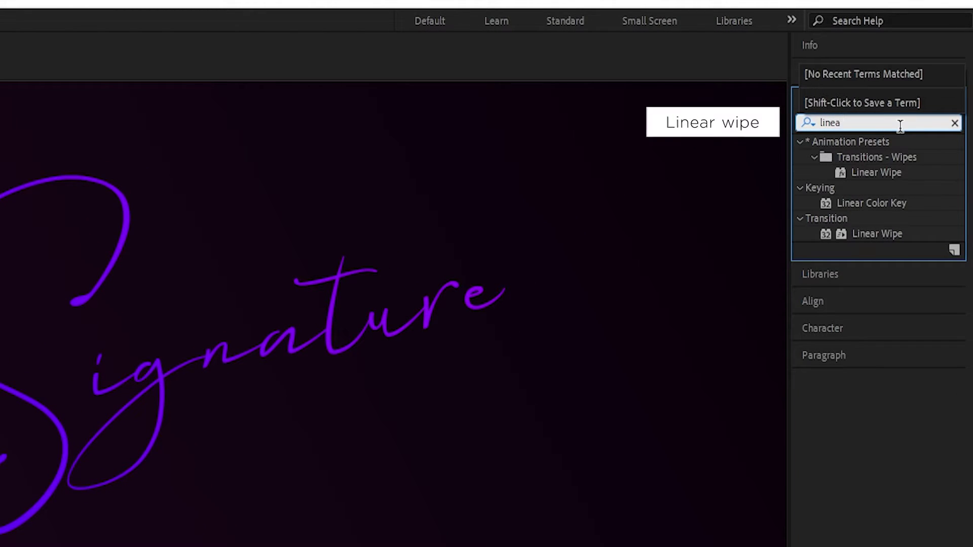
pyautogui.moveTo(892, 172)
pyautogui.mouseDown()
pyautogui.moveTo(511, 375)
pyautogui.moveTo(7, 489)
pyautogui.moveTo(94, 379)
pyautogui.moveTo(122, 383)
pyautogui.mouseUp()
# - Delete the preset's Transition Completion keyframes on Signature 2 and set the Linear Wipe angle to -100°
pyautogui.click(534, 383)
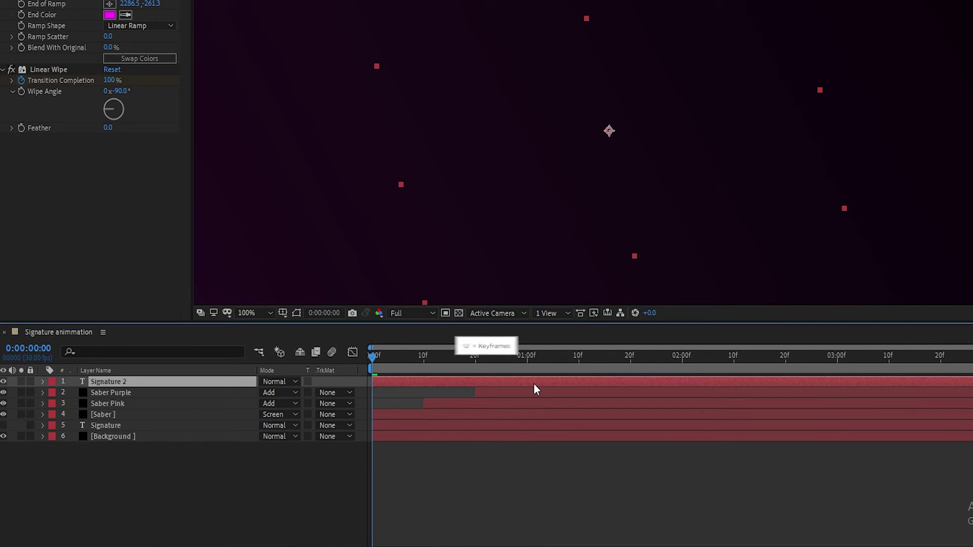
pyautogui.press('u')
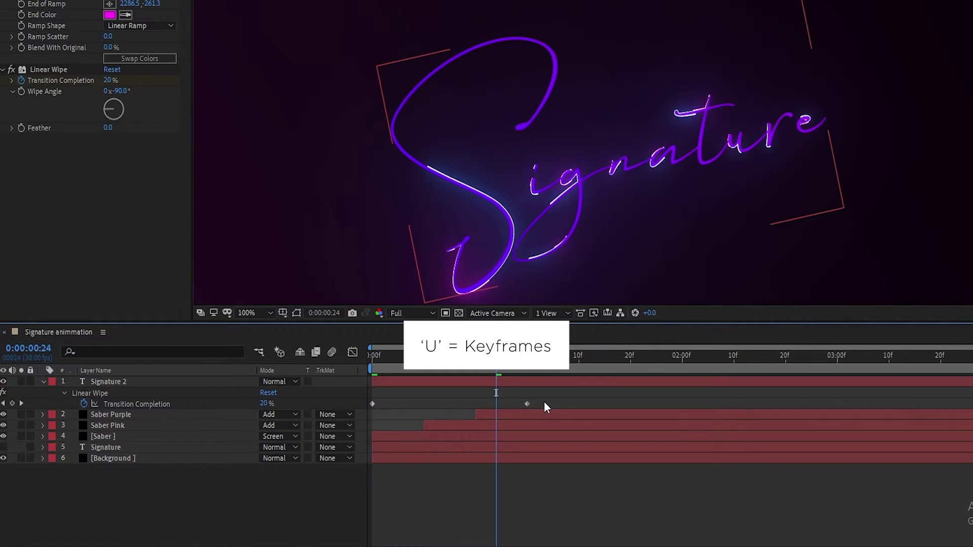
pyautogui.moveTo(554, 401); pyautogui.dragTo(369, 407)
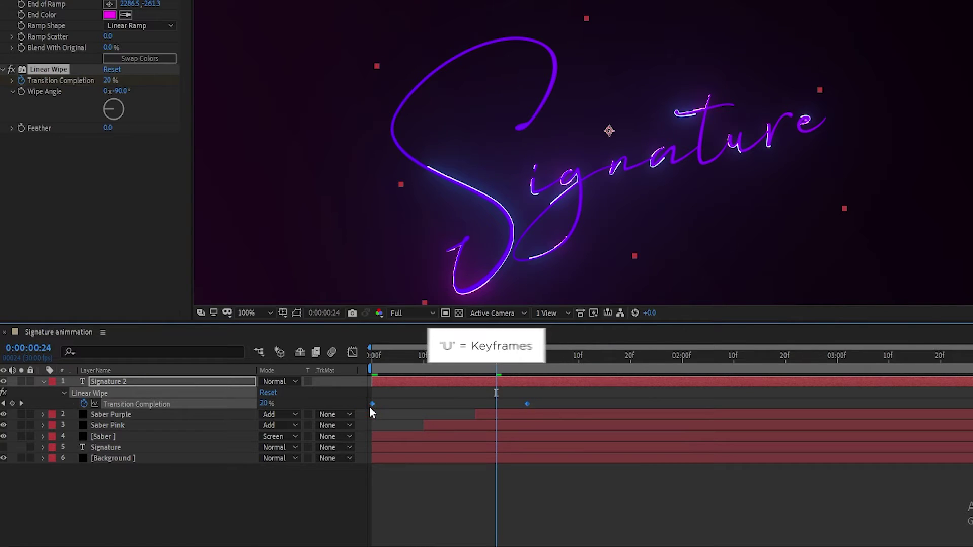
pyautogui.press('Delete')
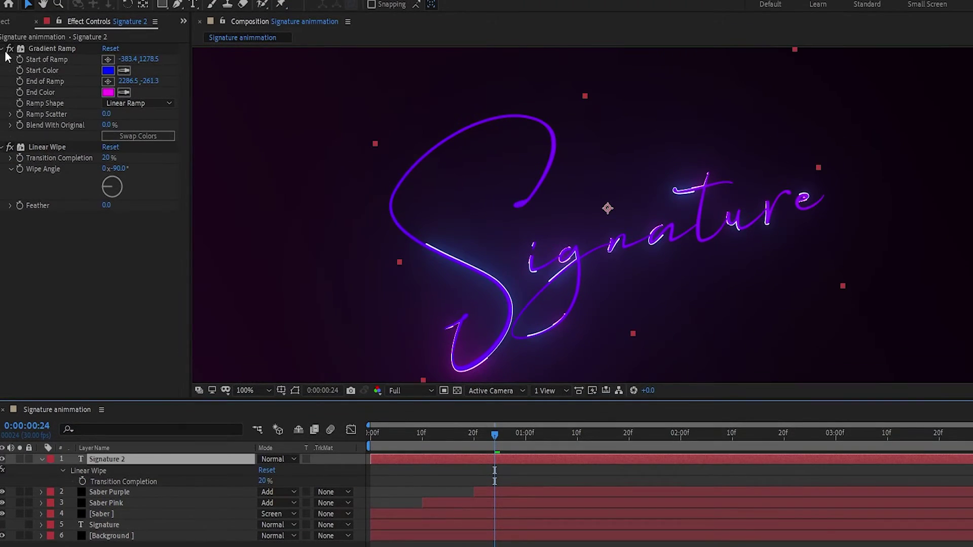
pyautogui.click(4, 50)
pyautogui.click(118, 81)
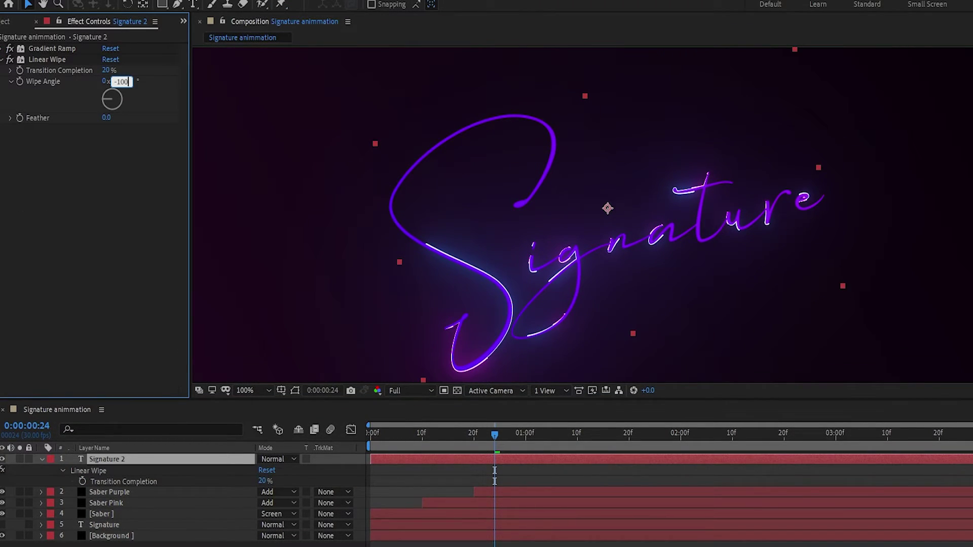
# - At 0:00:01:00, add a keyframe for Signature 2's Linear Wipe Transition Completion with a value of 80%
pyautogui.moveTo(533, 445); pyautogui.dragTo(525, 441)
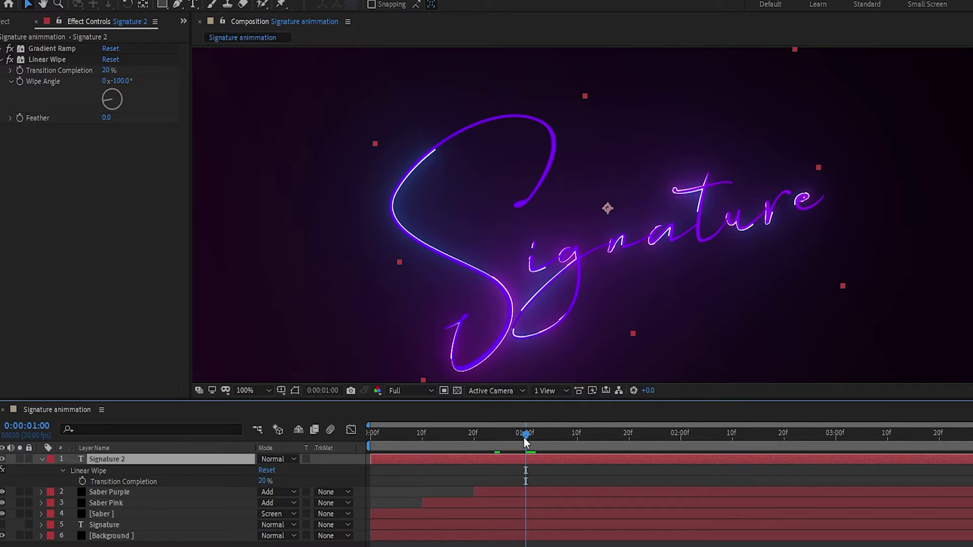
pyautogui.click(19, 71)
pyautogui.click(103, 72)
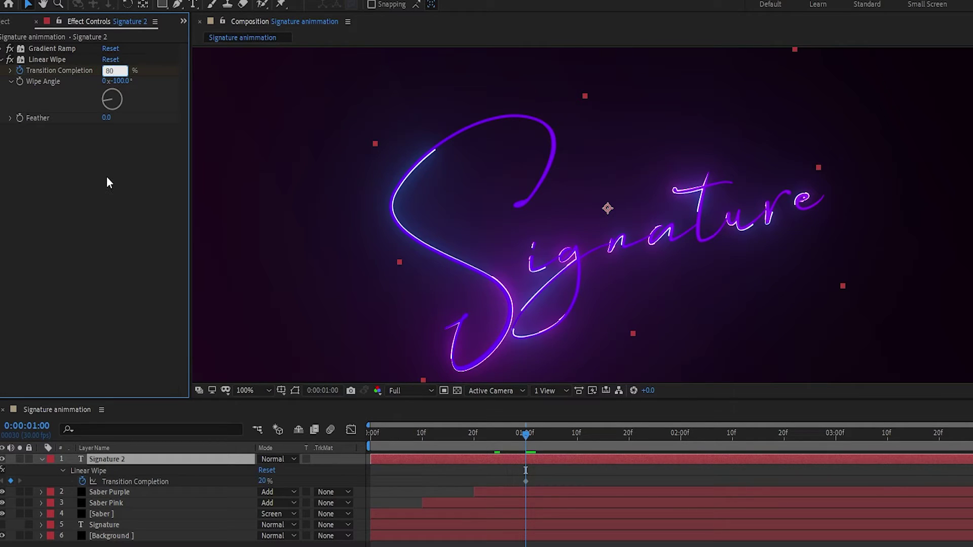
pyautogui.press('Return')
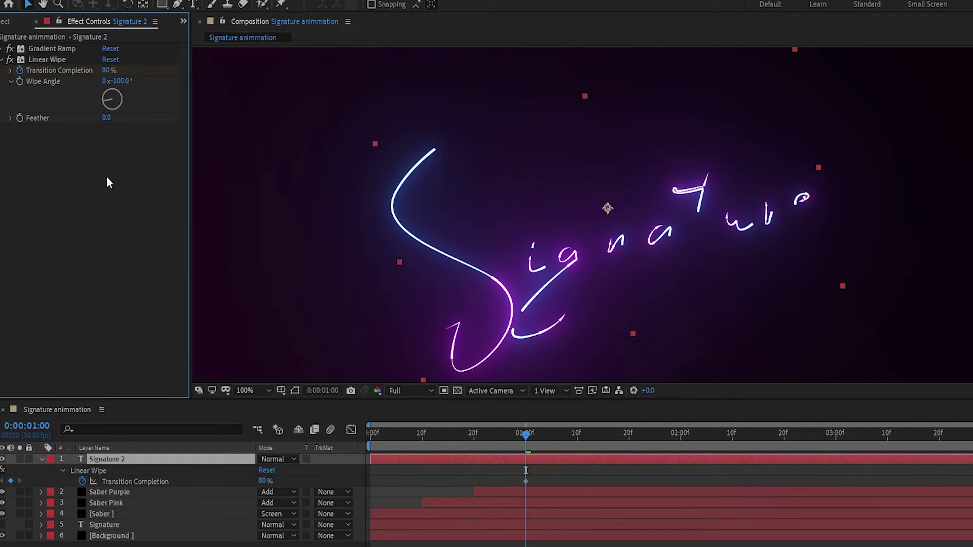
# - At 0:00:03:20, keyframe Signature 2's Linear Wipe Transition Completion at 20%
pyautogui.moveTo(686, 445)
pyautogui.mouseDown()
pyautogui.moveTo(951, 441)
pyautogui.moveTo(942, 442)
pyautogui.mouseUp()
pyautogui.click(109, 72)
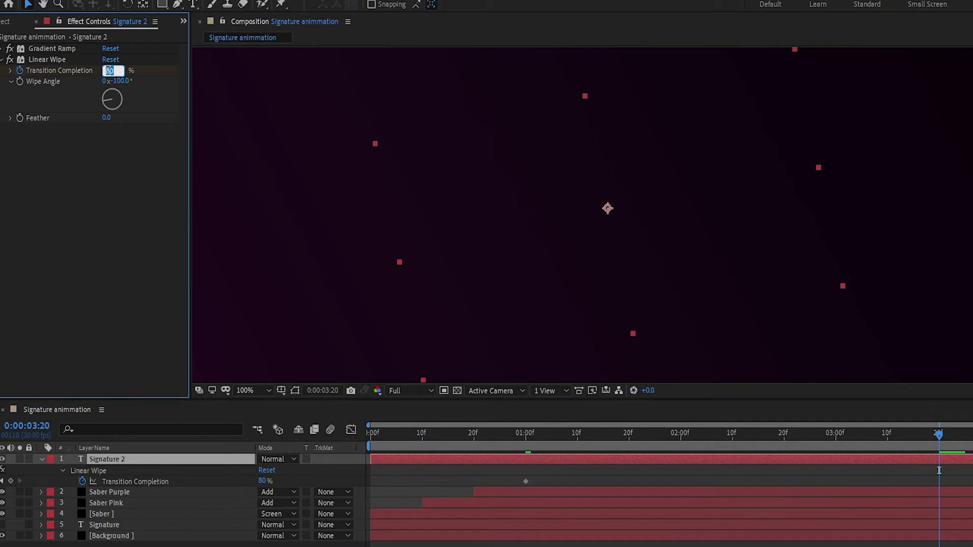
pyautogui.write('20')
pyautogui.press('Return')
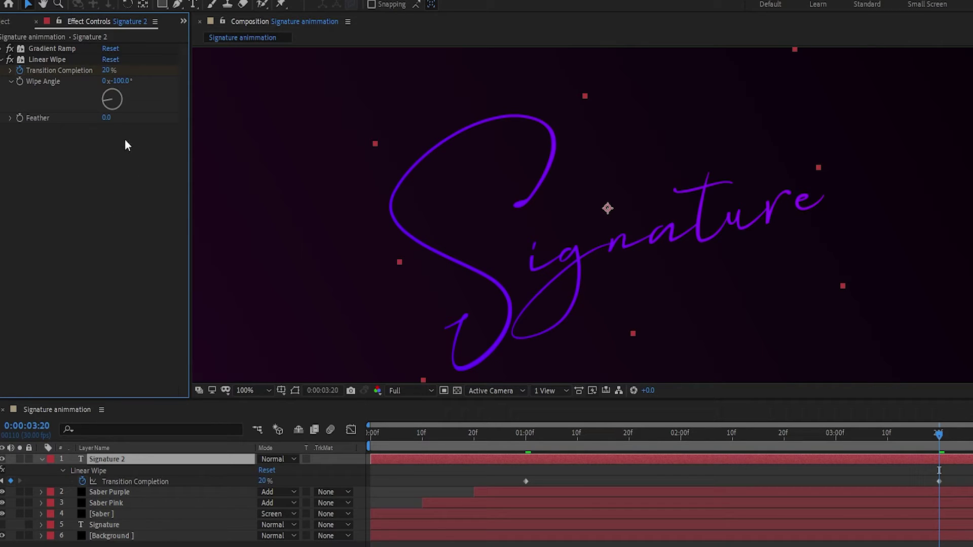
# - Set the feather of Signature 2's Linear Wipe to 125
pyautogui.write('125')
pyautogui.press('Return')
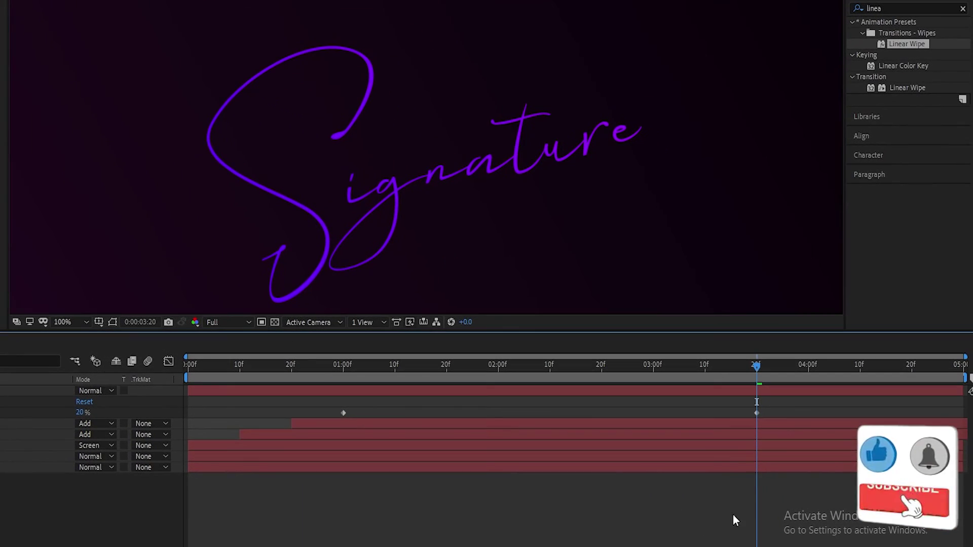
# - Apply Easy Ease to Signature 2's Transition Completion keyframe at 0:00:03:20
pyautogui.moveTo(774, 399); pyautogui.dragTo(743, 427)
pyautogui.rightClick(756, 414)
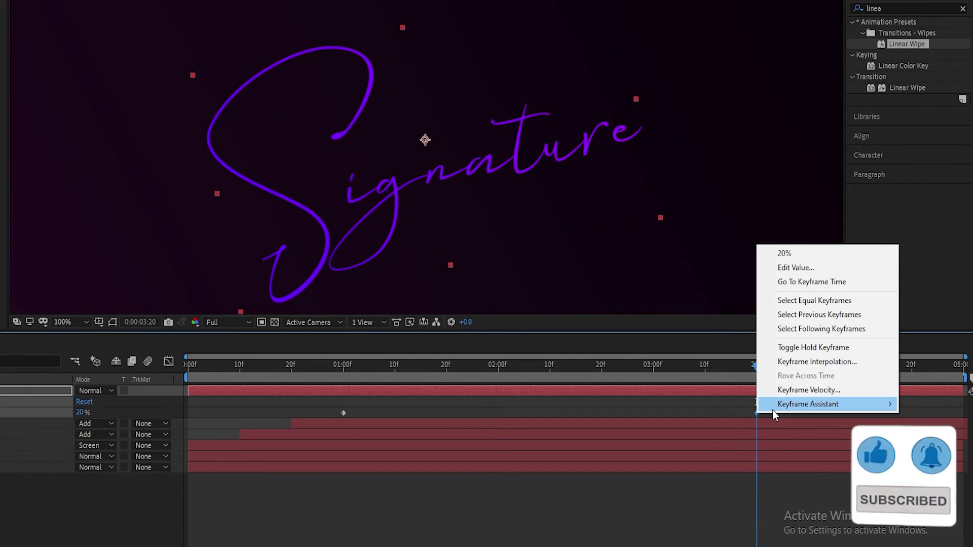
pyautogui.moveTo(772, 410)
pyautogui.click(607, 446)
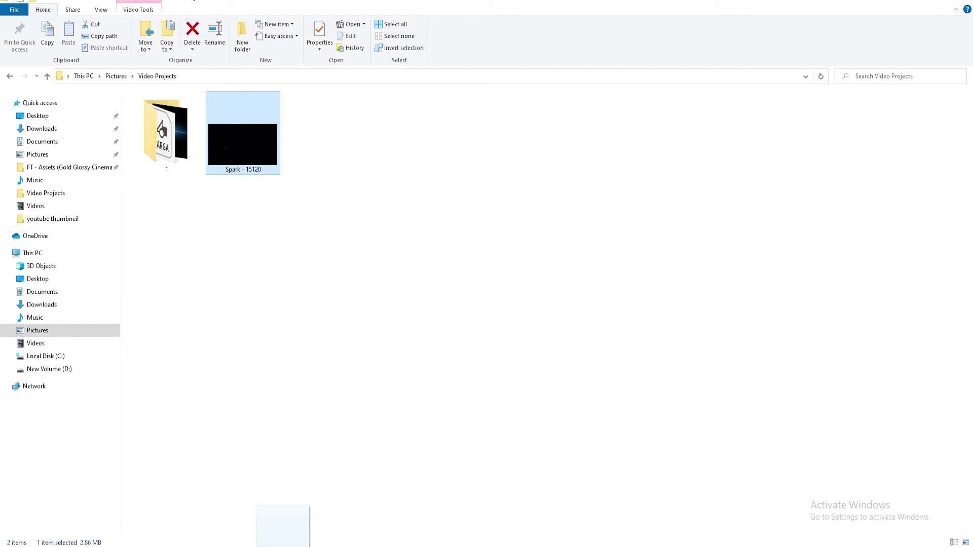
# - Bring the Spark - 15120 video from File Explorer into the composition as the top layer and rotate it 40°
pyautogui.moveTo(286, 546); pyautogui.dragTo(177, 521)
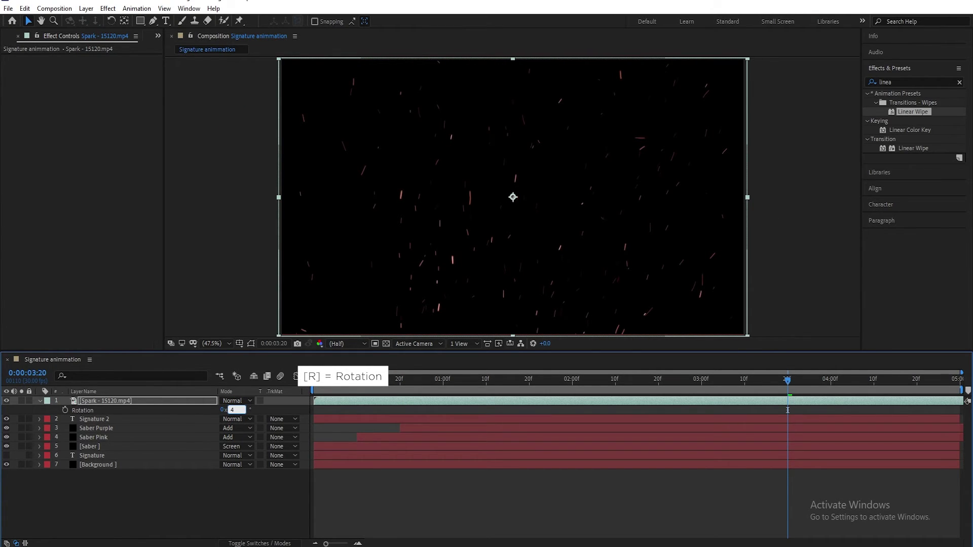
pyautogui.write('0x+40.0°')
pyautogui.press('Return')
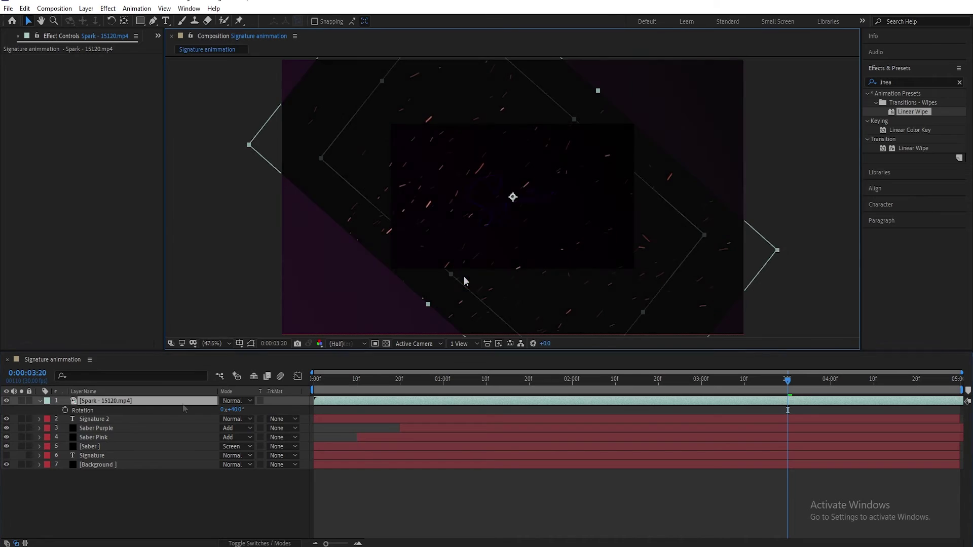
# - Scale the Spark - 15120 layer to 149% and set its blending mode to Screen
pyautogui.press('s')
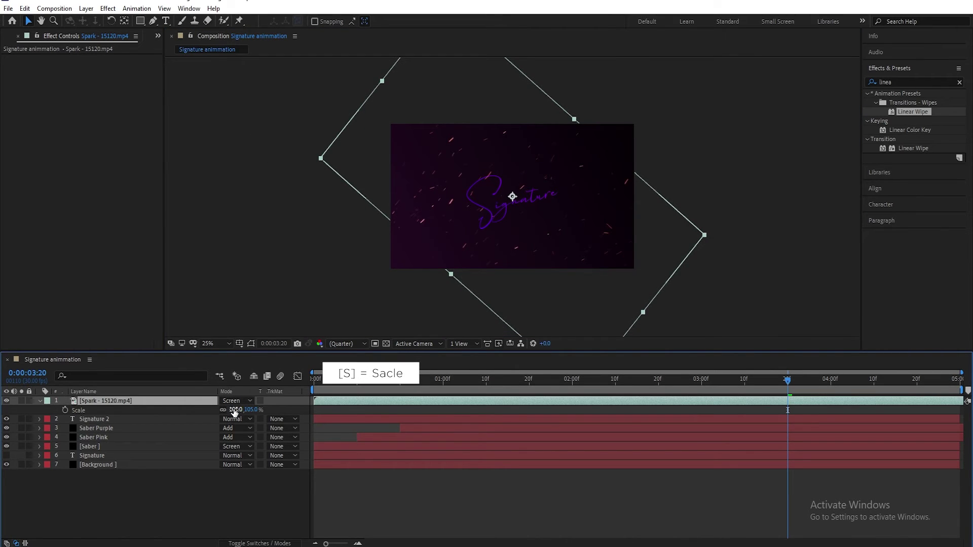
pyautogui.moveTo(235, 414); pyautogui.dragTo(253, 409)
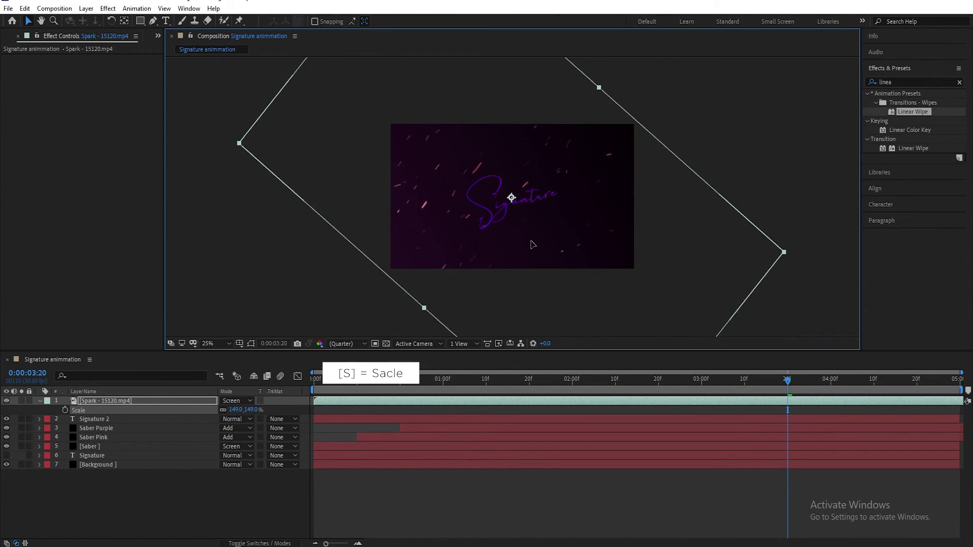
pyautogui.click(713, 175)
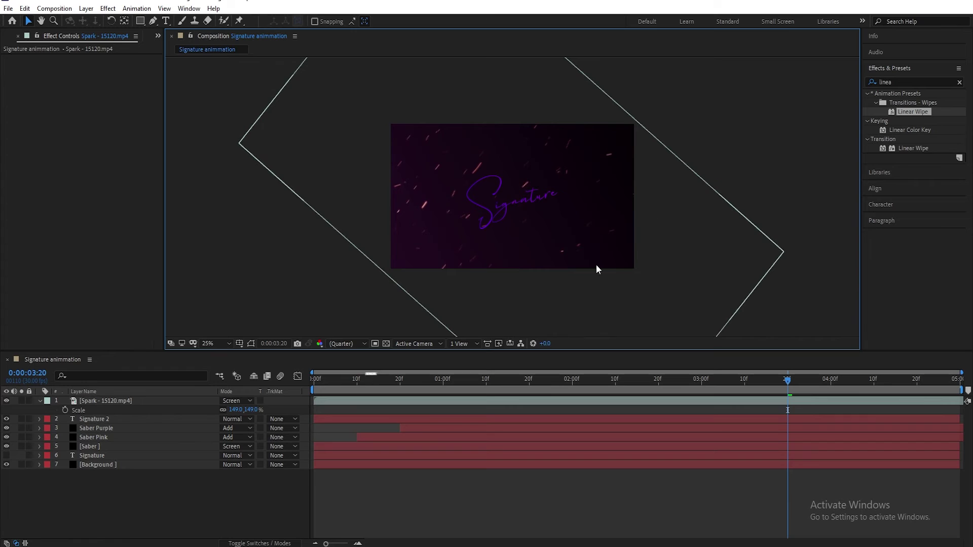
# - Draw a closed freeform mask around the signature on the Spark - 15120 layer with the Pen tool
pyautogui.click(118, 403)
pyautogui.click(153, 22)
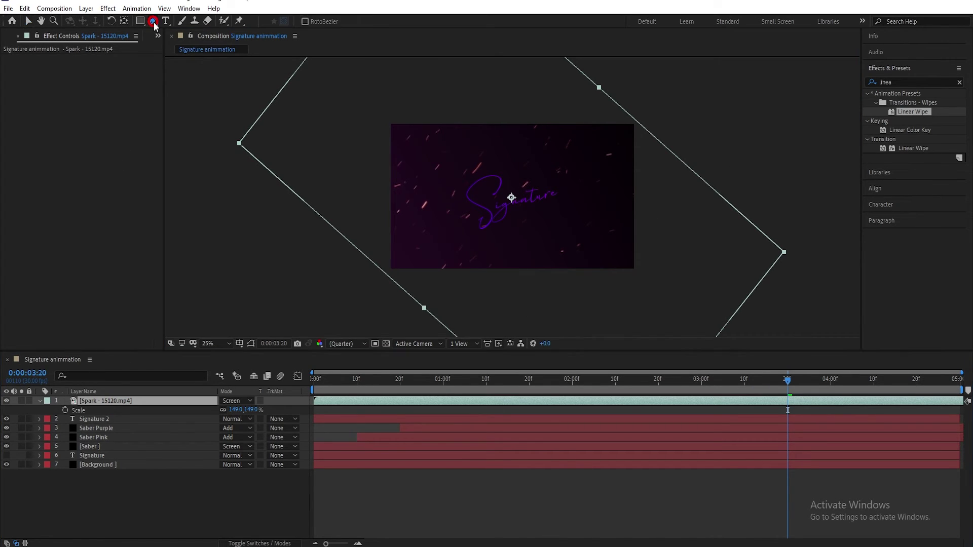
pyautogui.scroll(4, 496, 146)
pyautogui.scroll(-2, 495, 146)
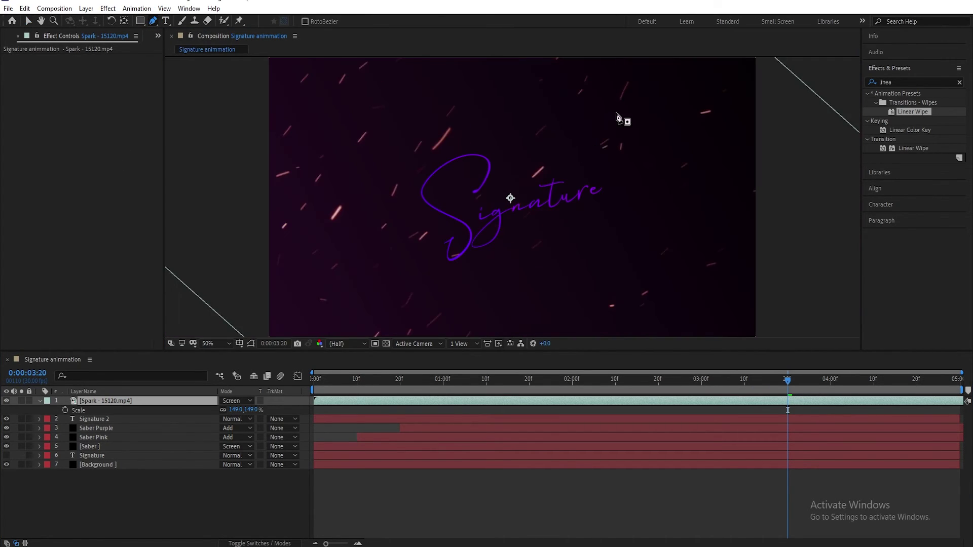
pyautogui.click(615, 112)
pyautogui.click(496, 123)
pyautogui.moveTo(416, 153); pyautogui.dragTo(411, 168)
pyautogui.click(501, 275)
pyautogui.click(525, 256)
pyautogui.click(547, 232)
pyautogui.click(568, 220)
pyautogui.click(615, 210)
pyautogui.click(638, 183)
pyautogui.click(620, 134)
pyautogui.click(616, 112)
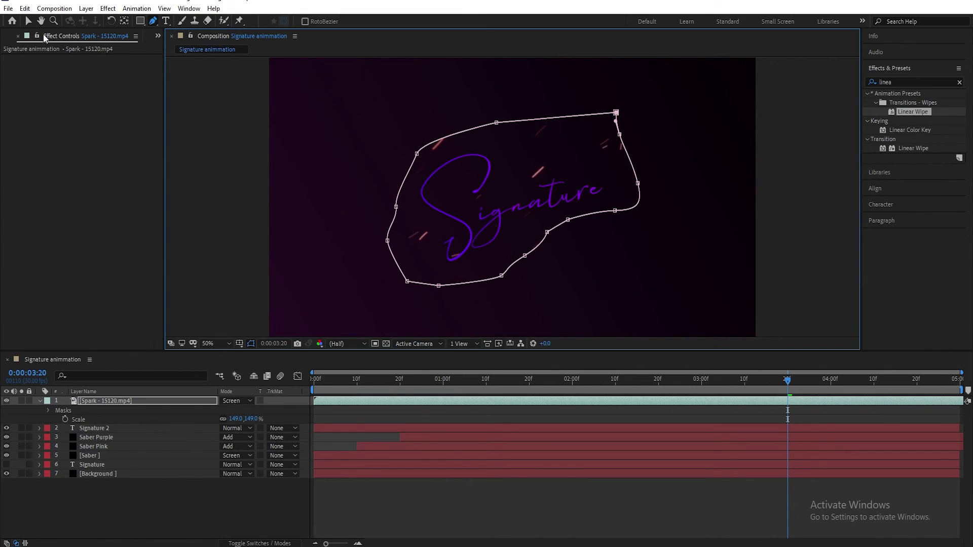
# - Set the mask feather on the Spark - 15120 layer to 125 pixels
pyautogui.click(28, 22)
pyautogui.click(99, 401)
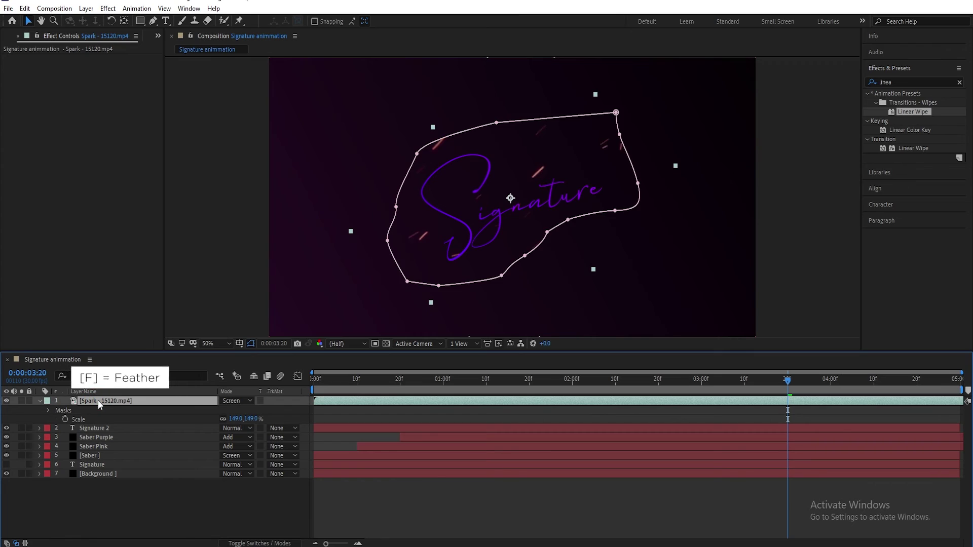
pyautogui.press('f')
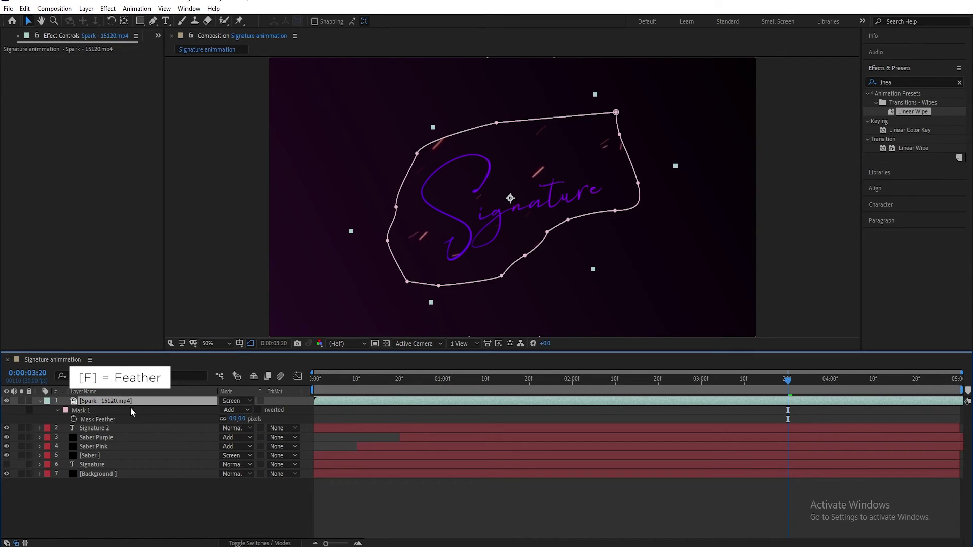
pyautogui.click(234, 419)
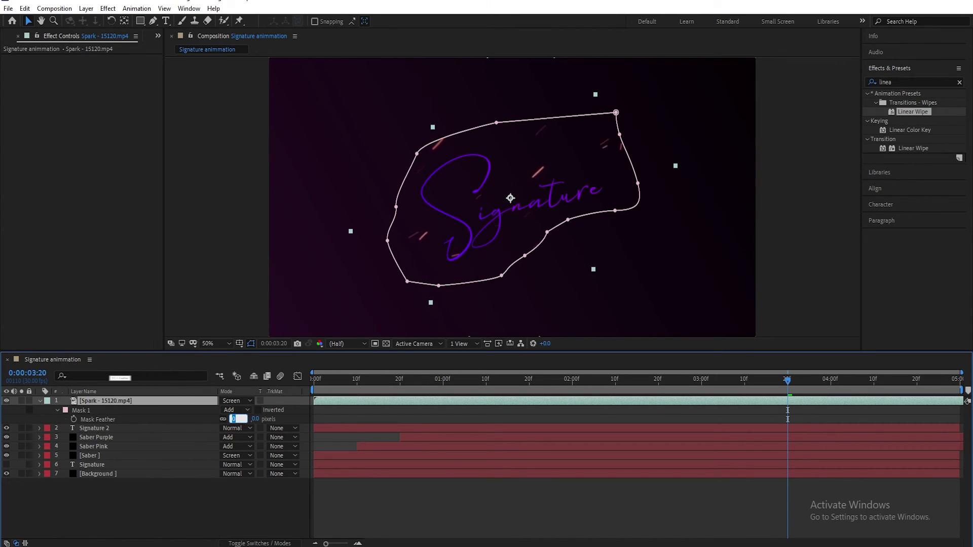
pyautogui.click(202, 509)
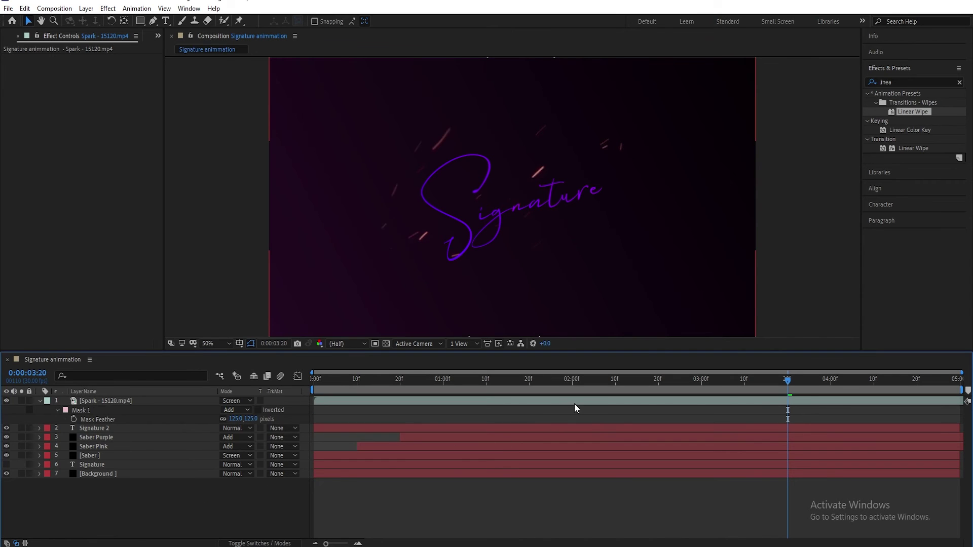